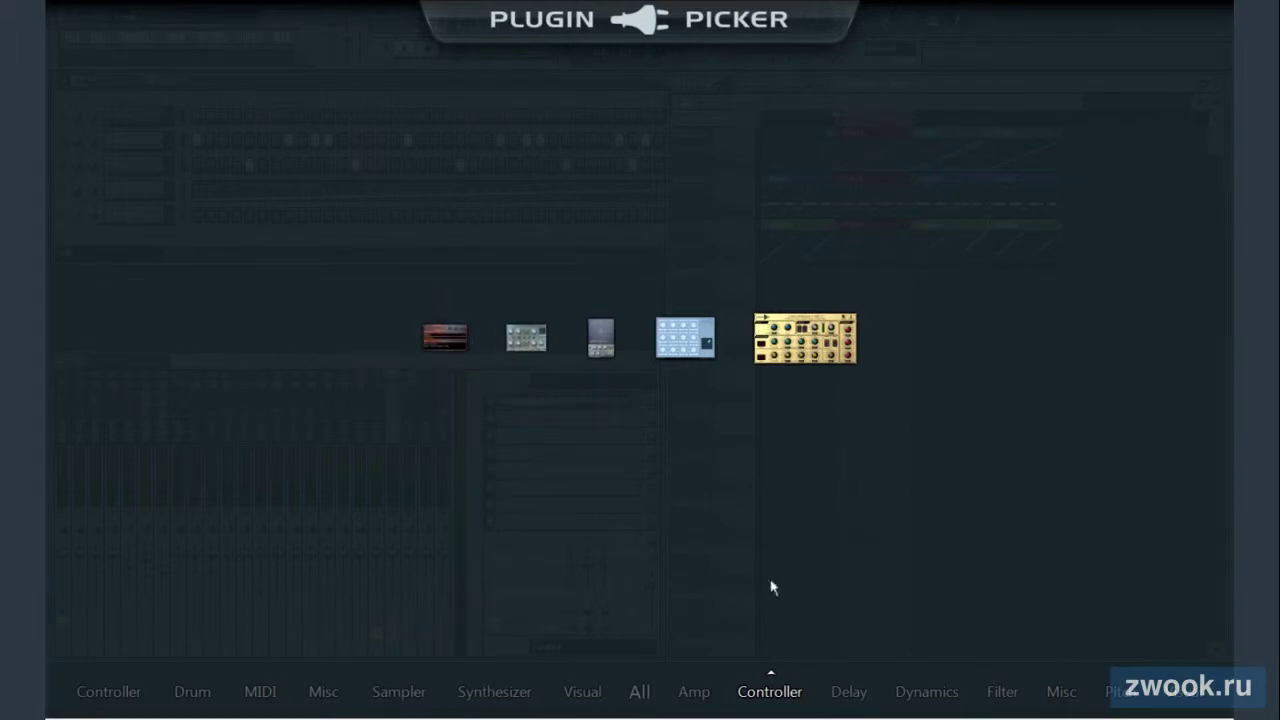
Step: Look through the effect plugins in the plugin picker's Delay, Dynamics, Filter, Misc, Pitch and Visual categories
mouse_move(836, 685)
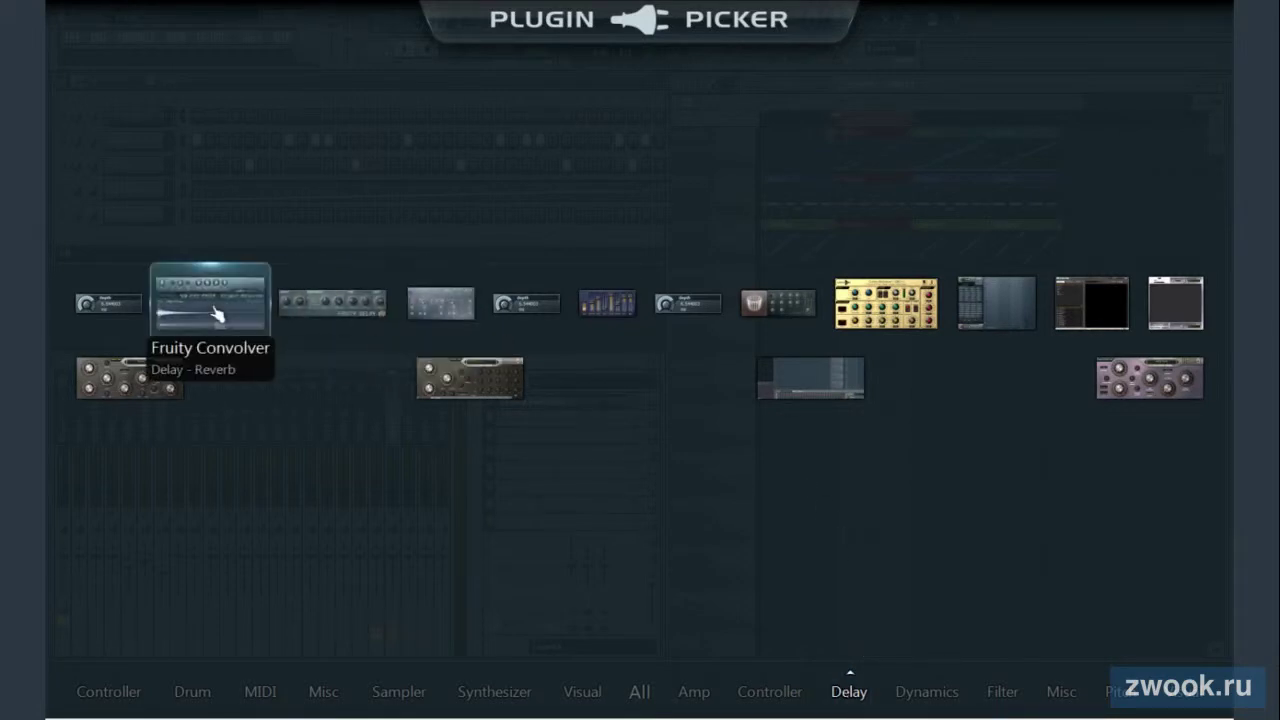
mouse_move(913, 705)
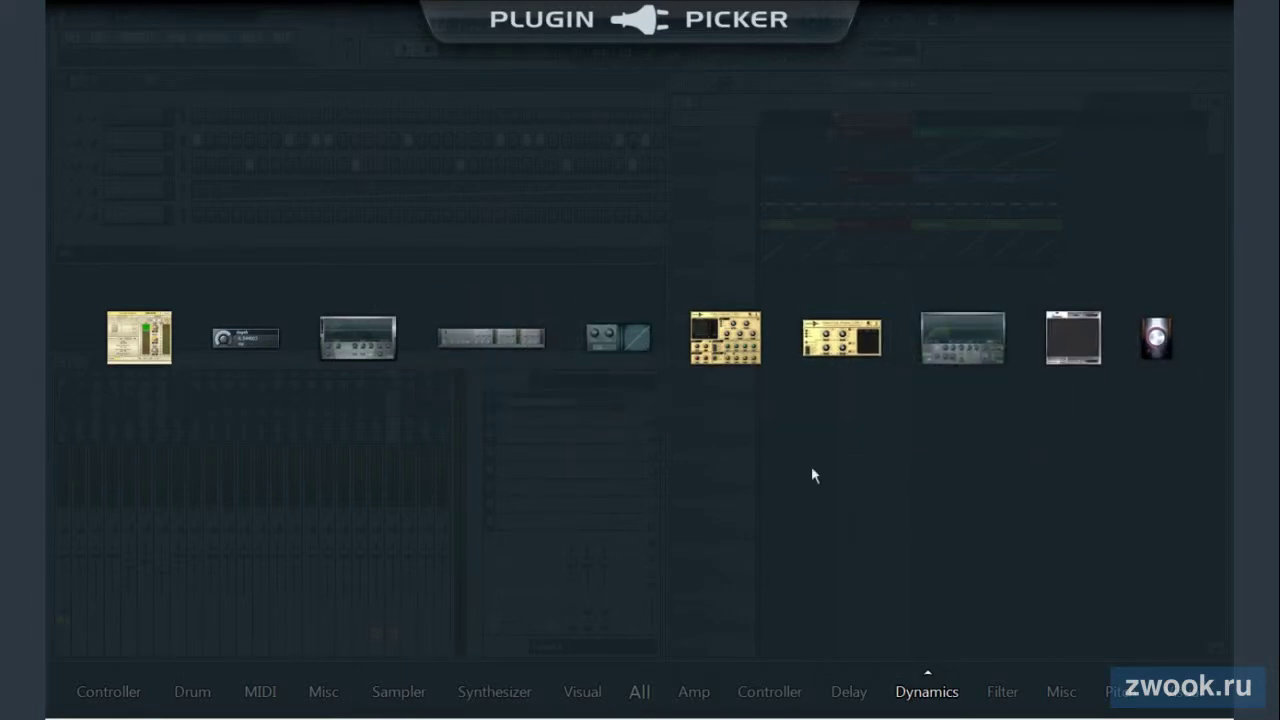
mouse_move(998, 704)
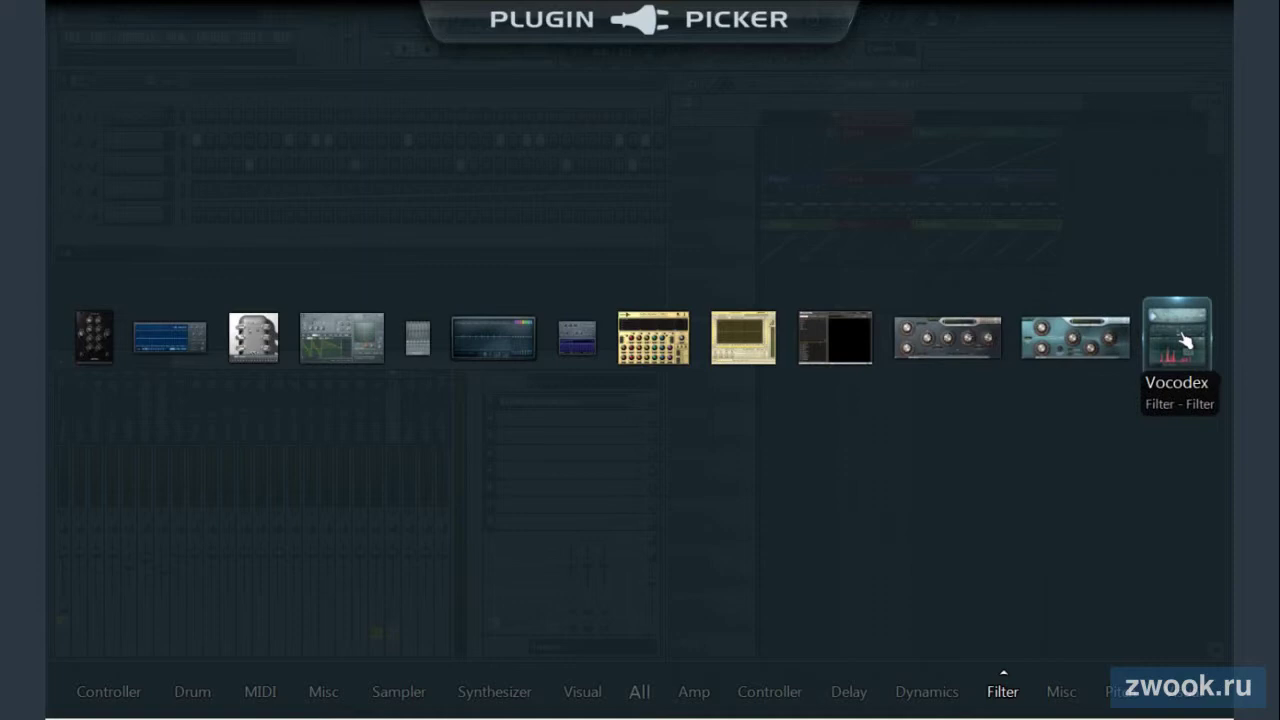
mouse_move(1057, 686)
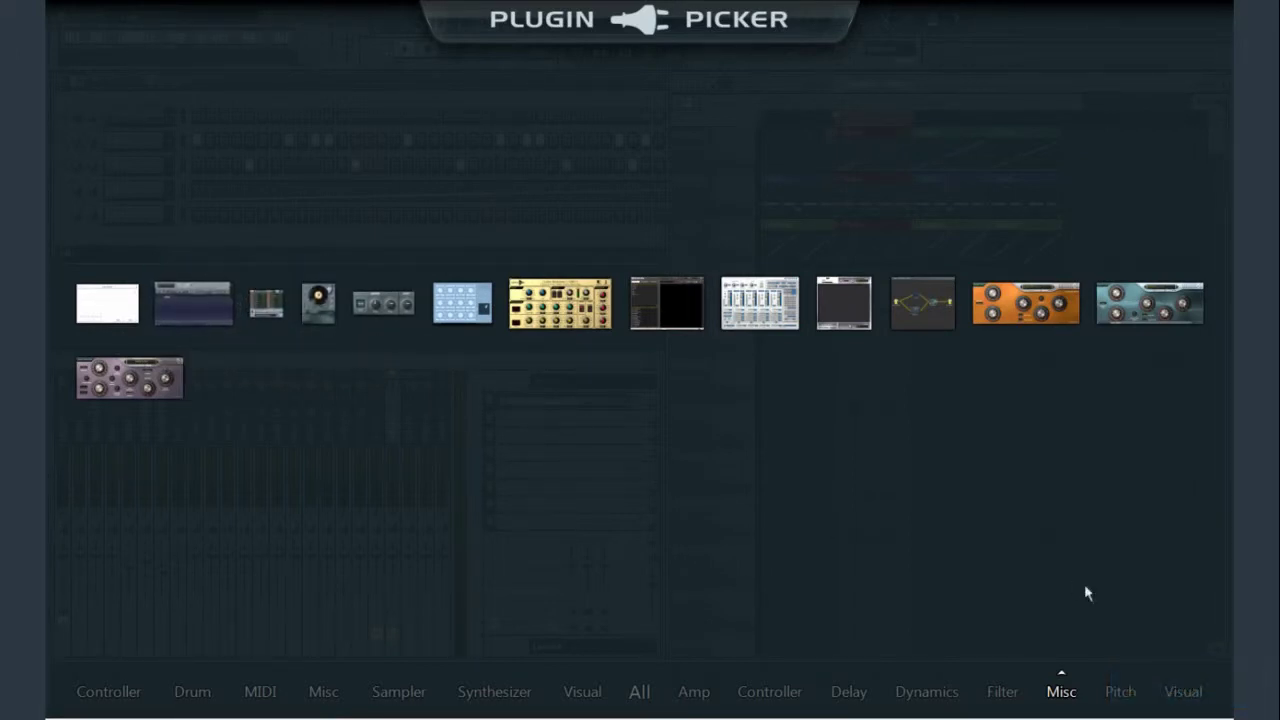
mouse_move(1117, 690)
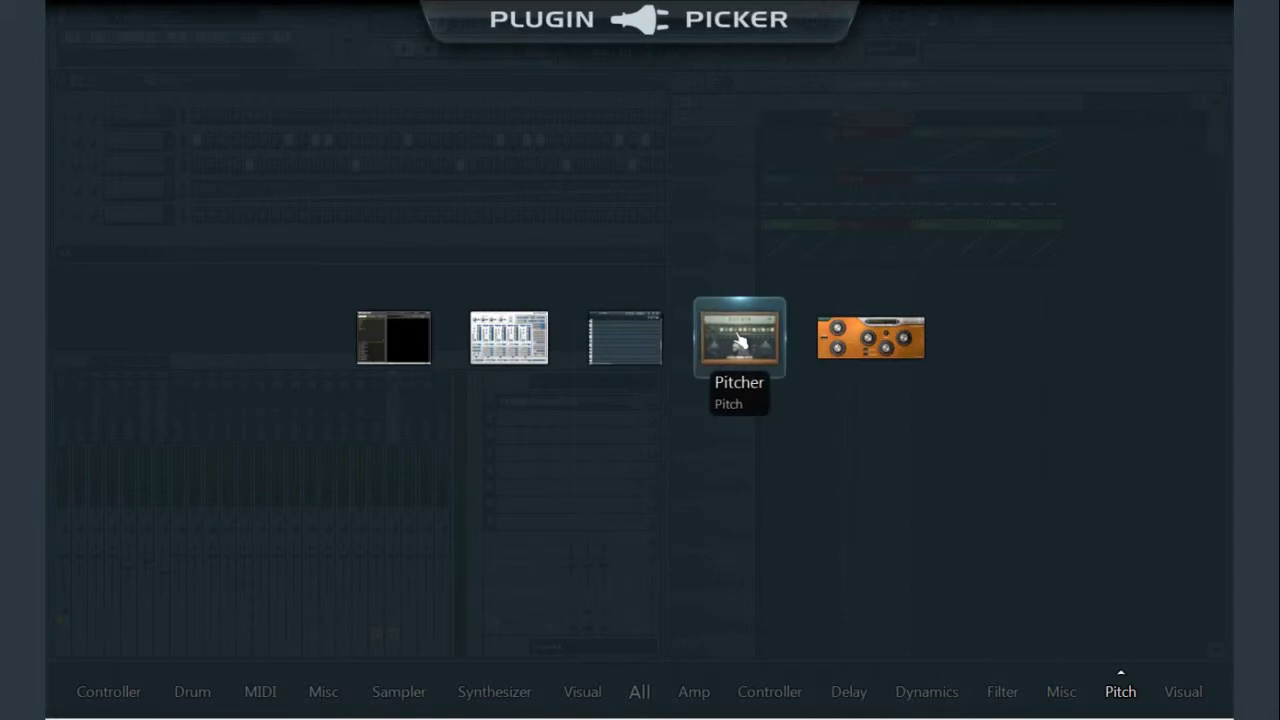
click(1182, 692)
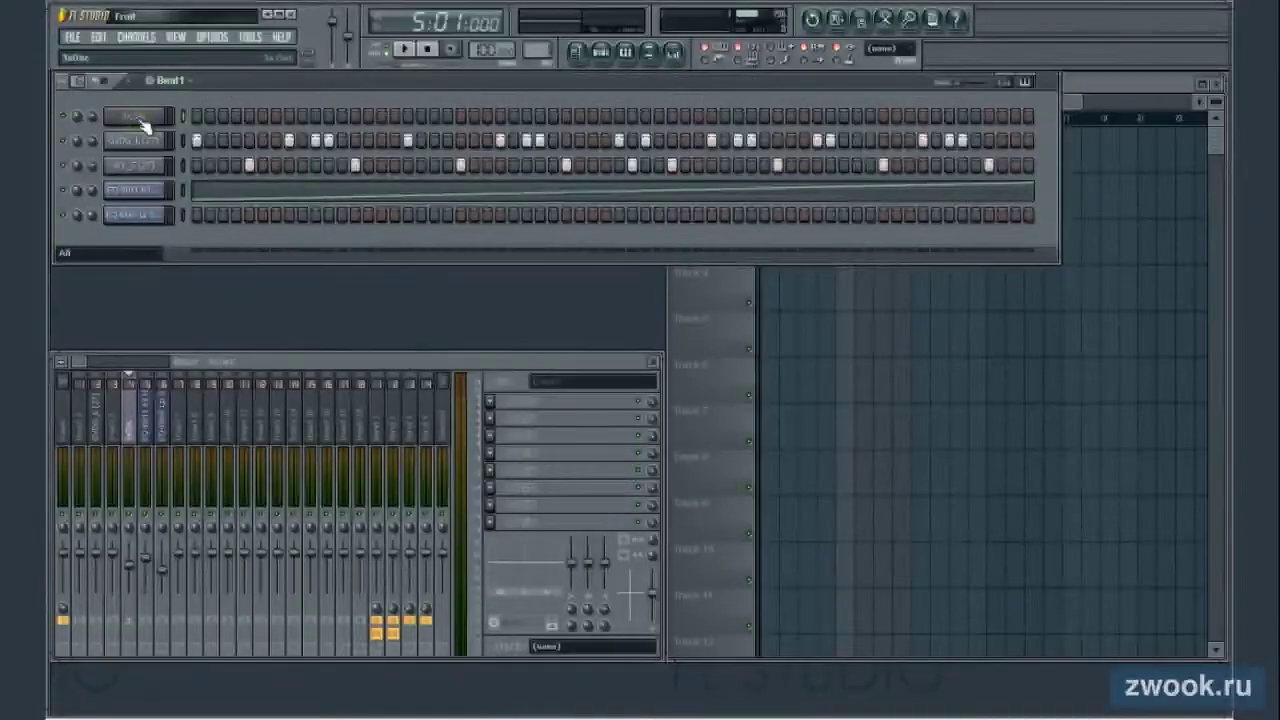
Step: Open the 3xOsc channel settings and inspect the Master mixer track's available audio output targets
click(140, 120)
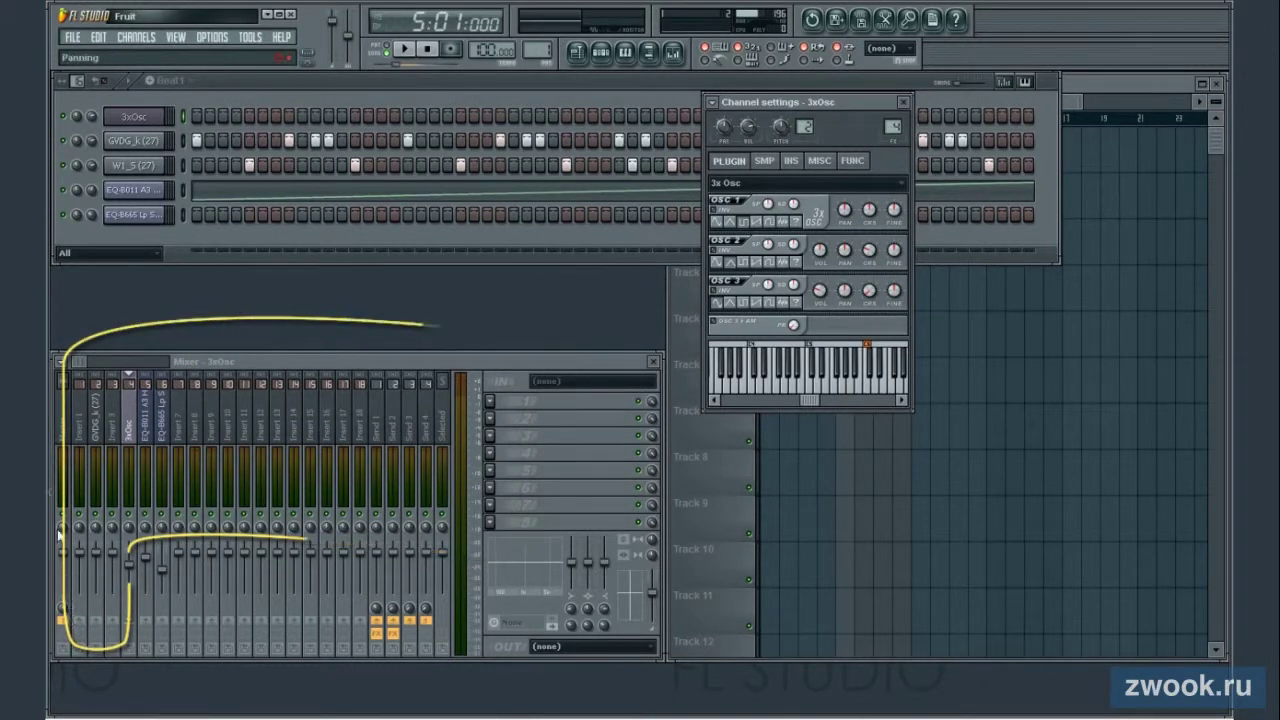
click(63, 430)
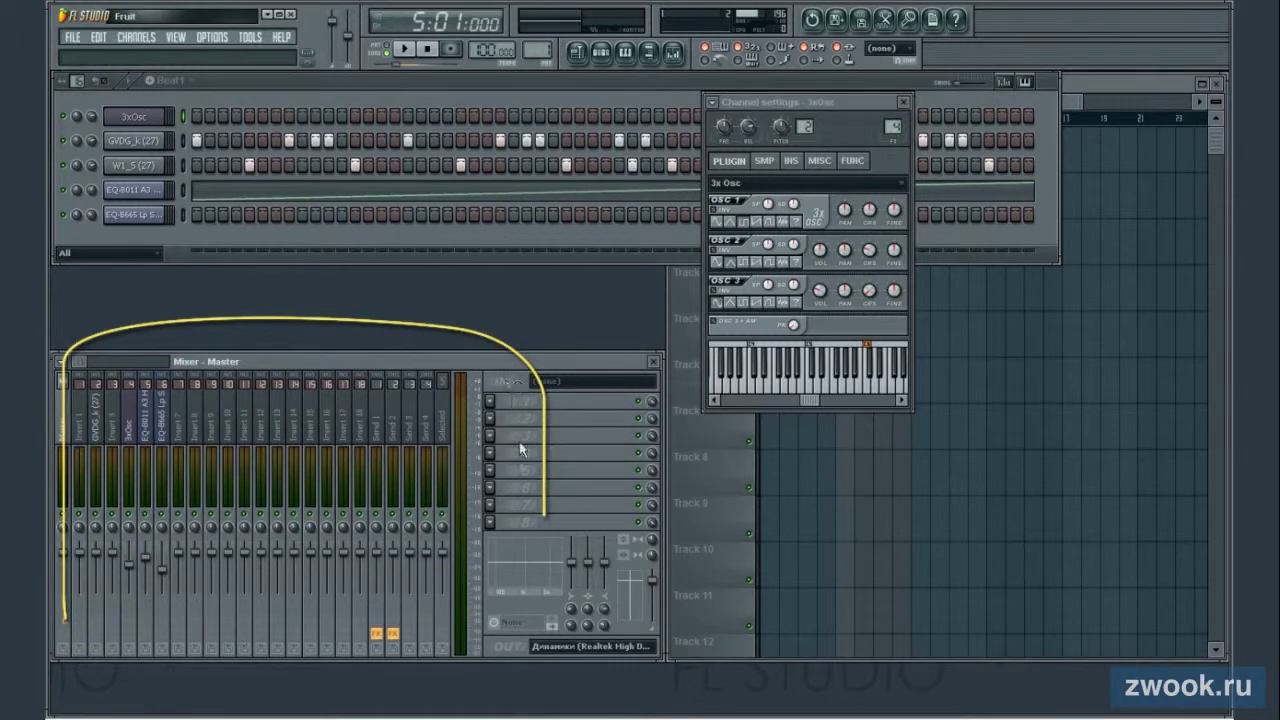
click(568, 647)
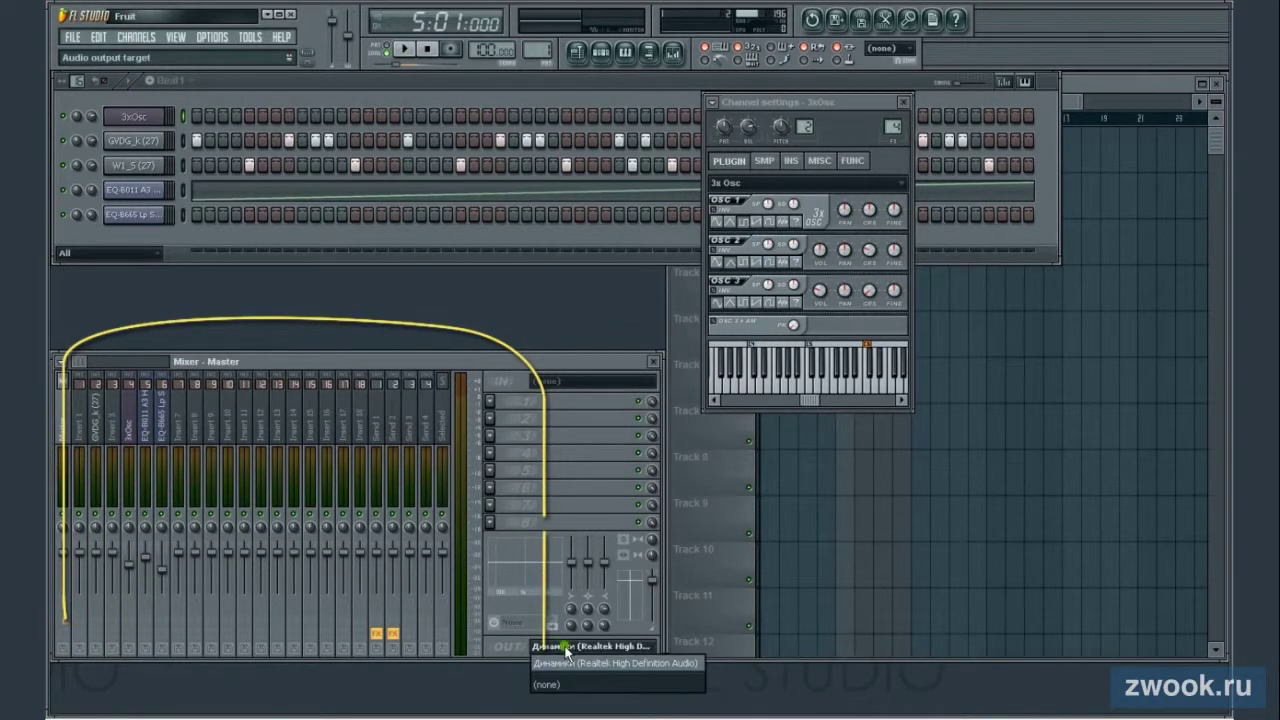
click(597, 645)
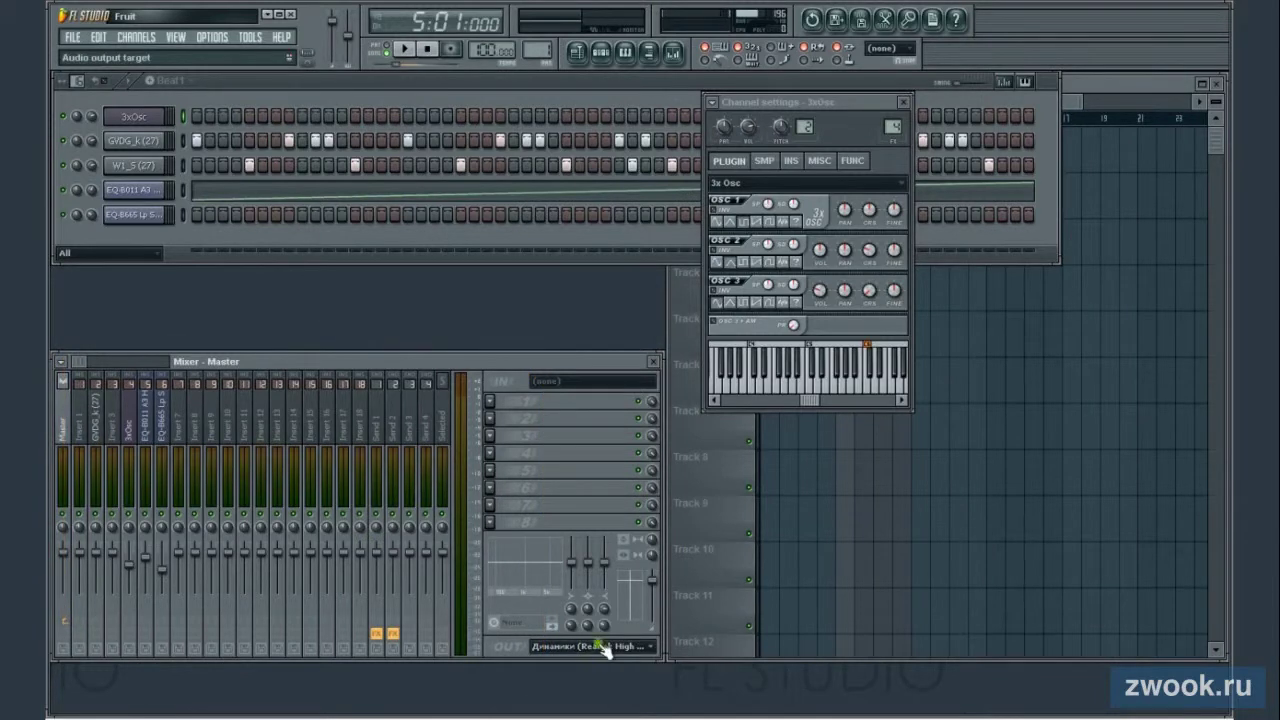
Step: Load Maximus into the first effect slot of the Master track and move its window clear of the mixer
click(489, 402)
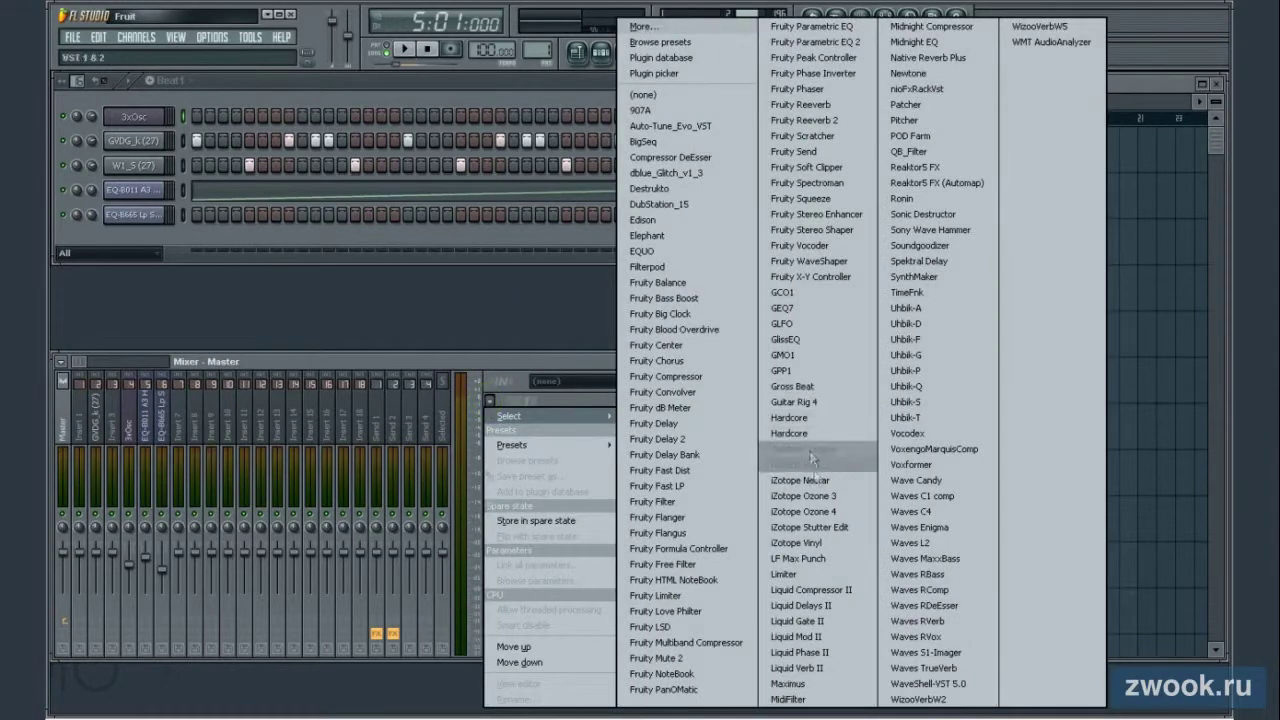
click(790, 683)
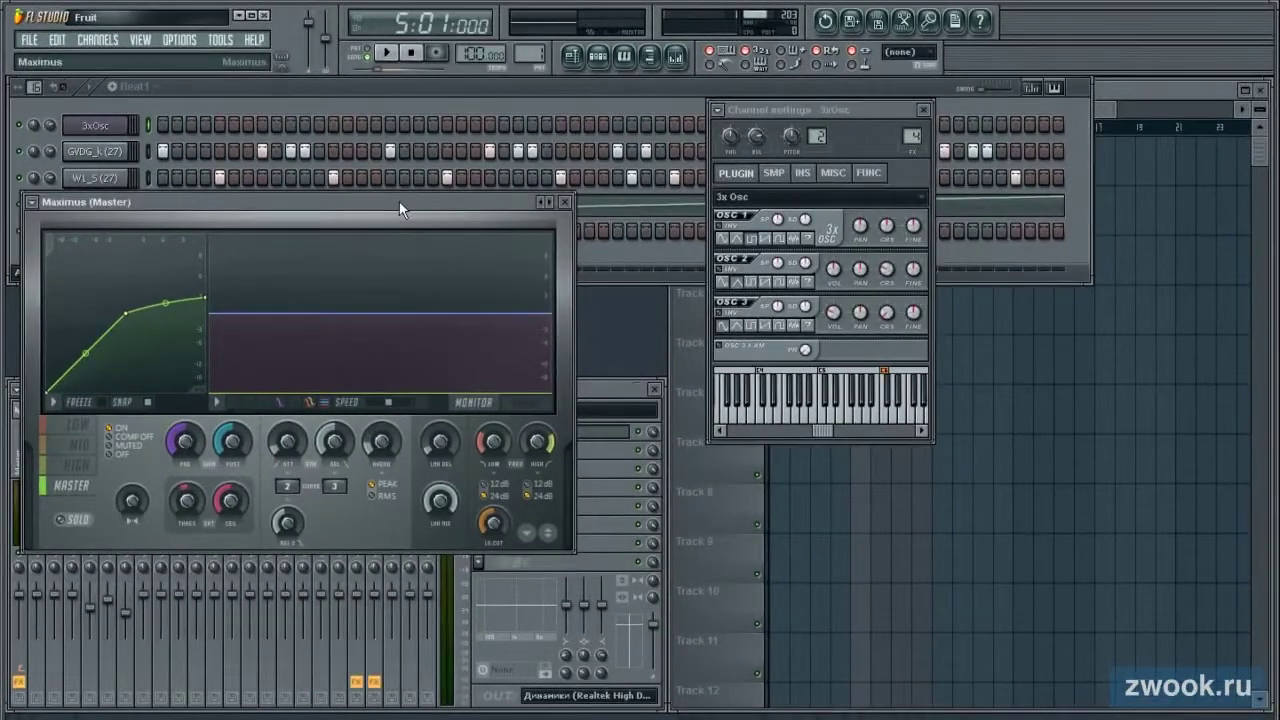
drag(399, 201, 994, 307)
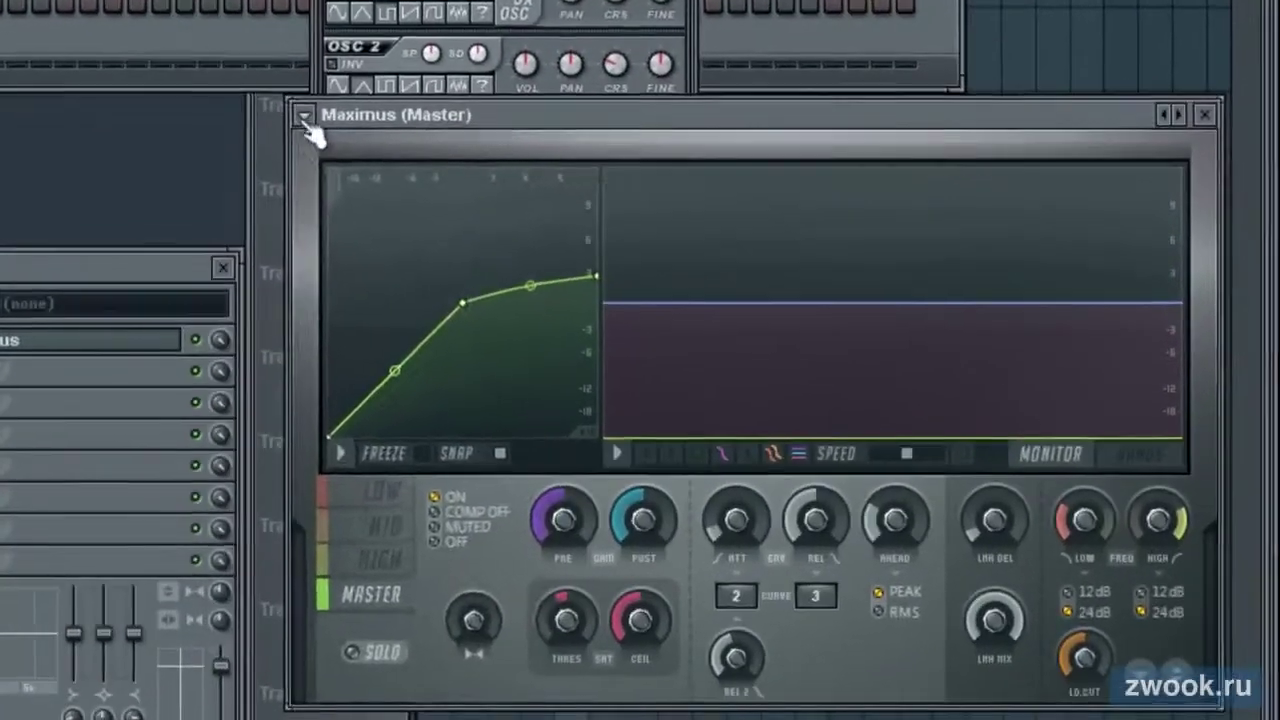
Step: Look through the Mastering group of the Maximus presets
click(703, 298)
mouse_move(337, 195)
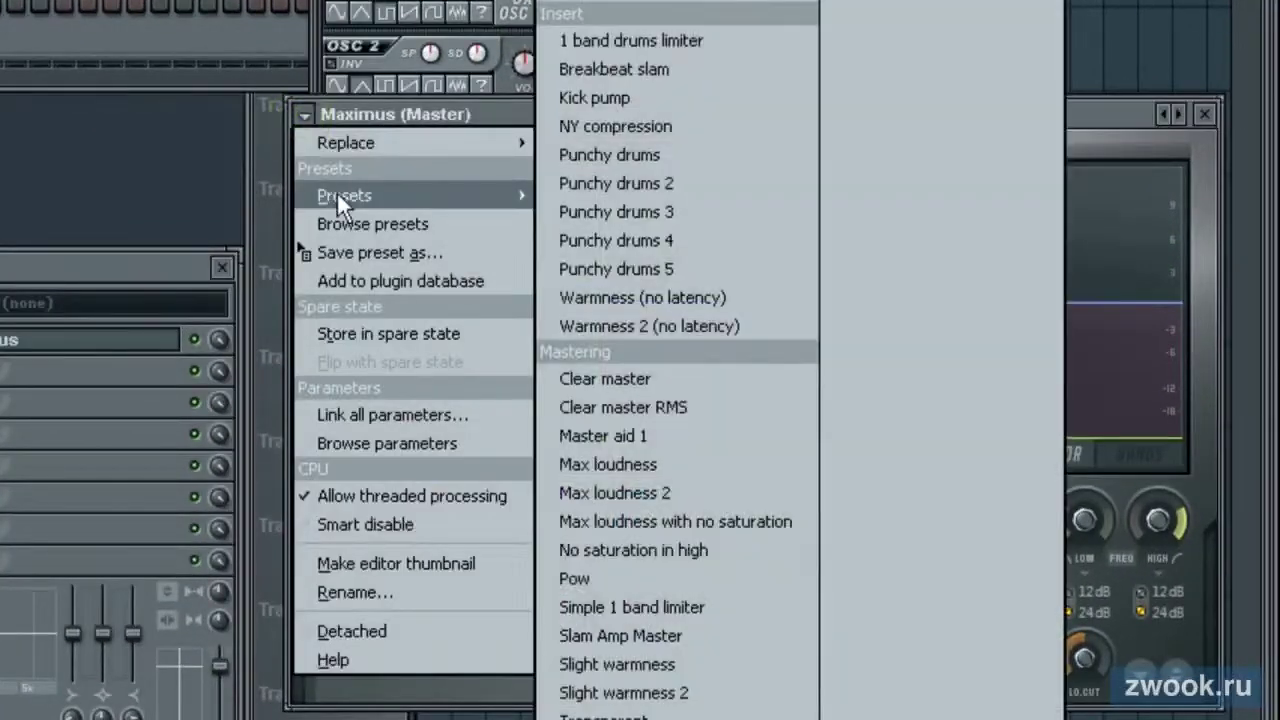
click(639, 470)
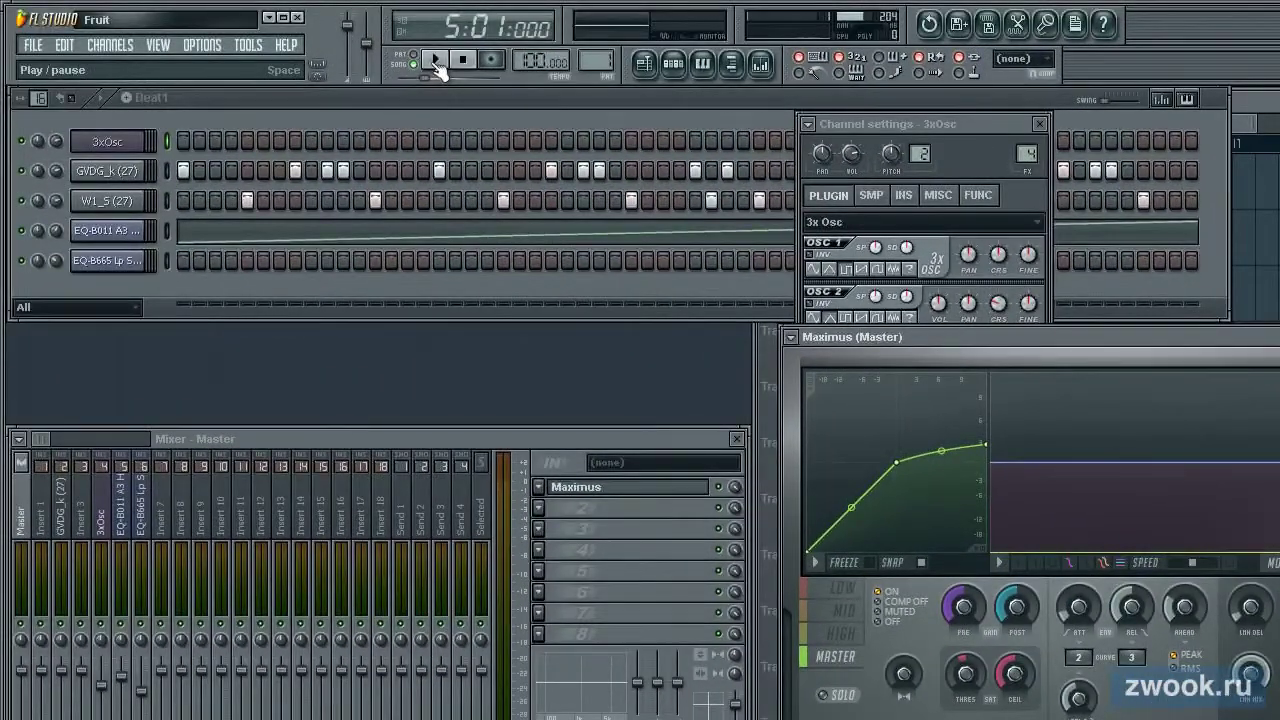
Step: Play the song and compare its sound with Maximus bypassed and re-enabled on the Master track
click(435, 62)
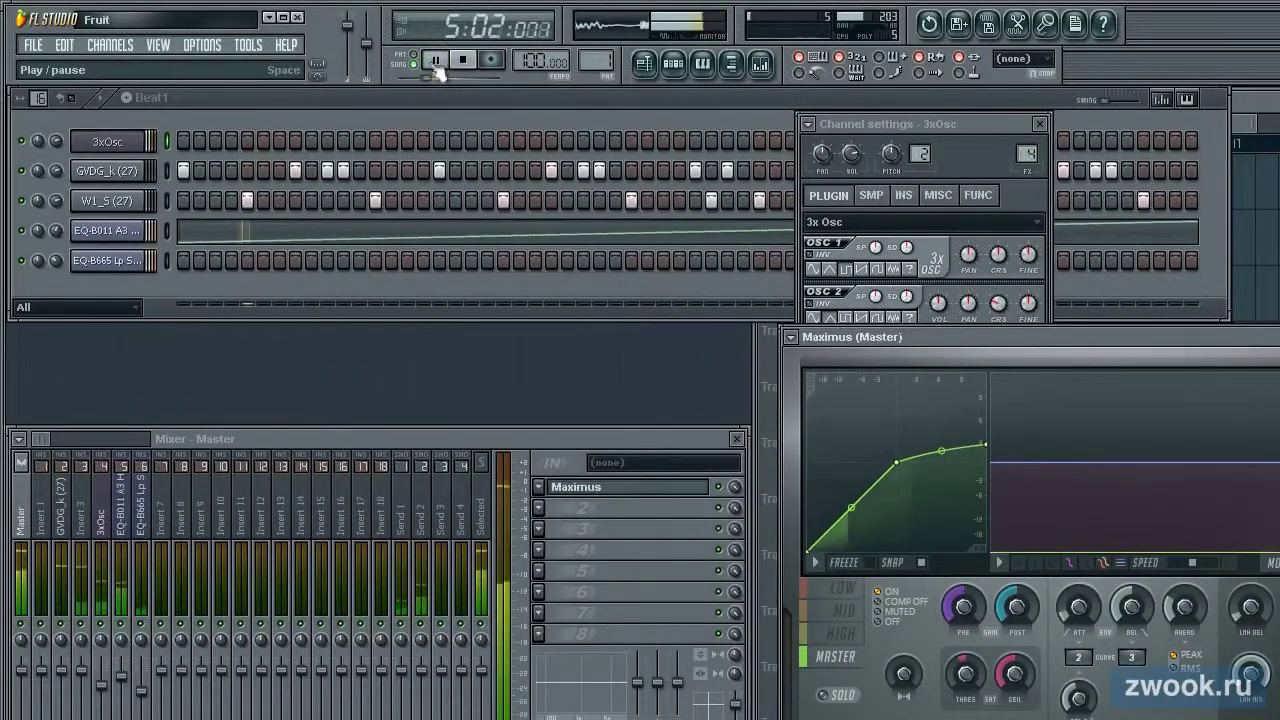
click(720, 488)
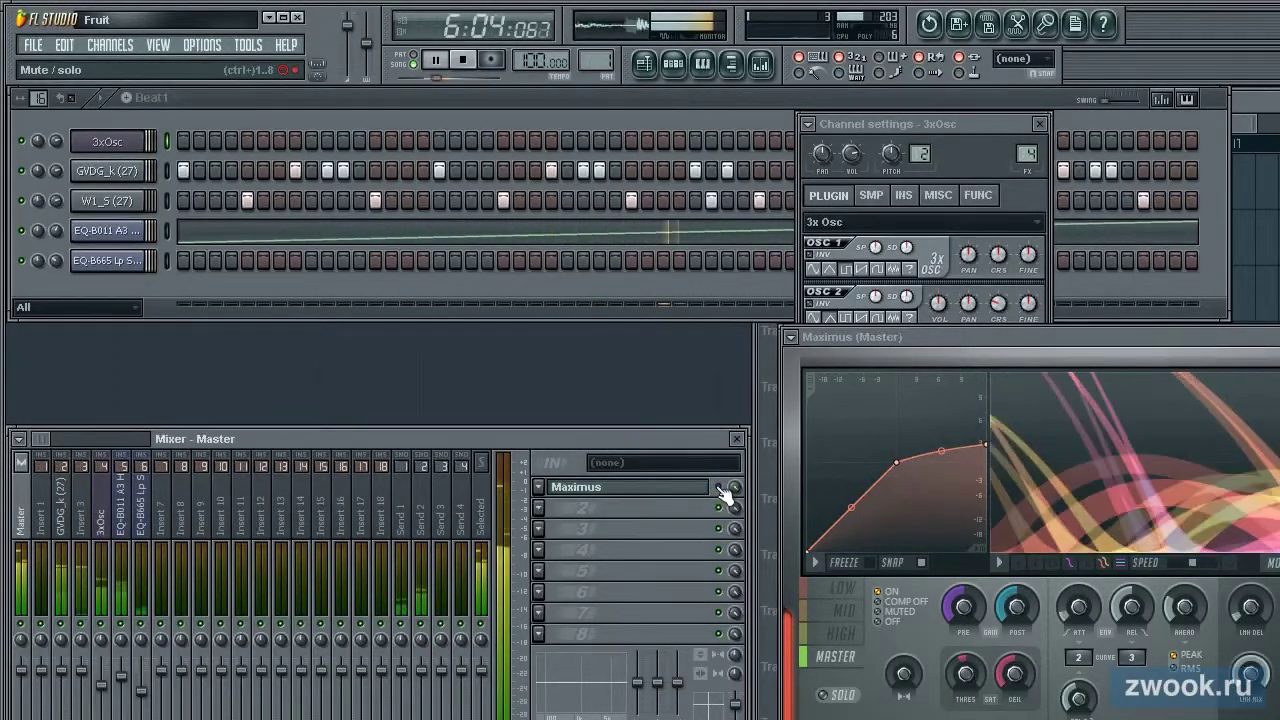
click(720, 488)
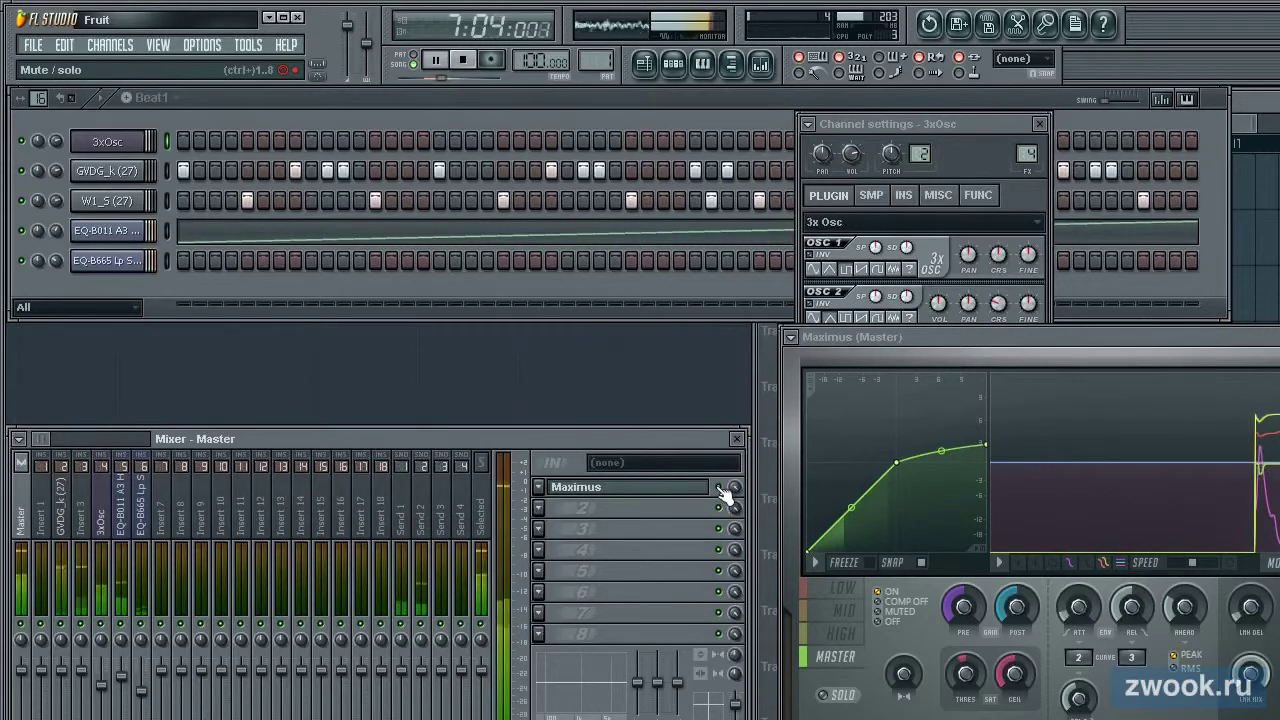
Step: Try the mastering presets Master aid 1 and Pow in Maximus during playback
click(790, 337)
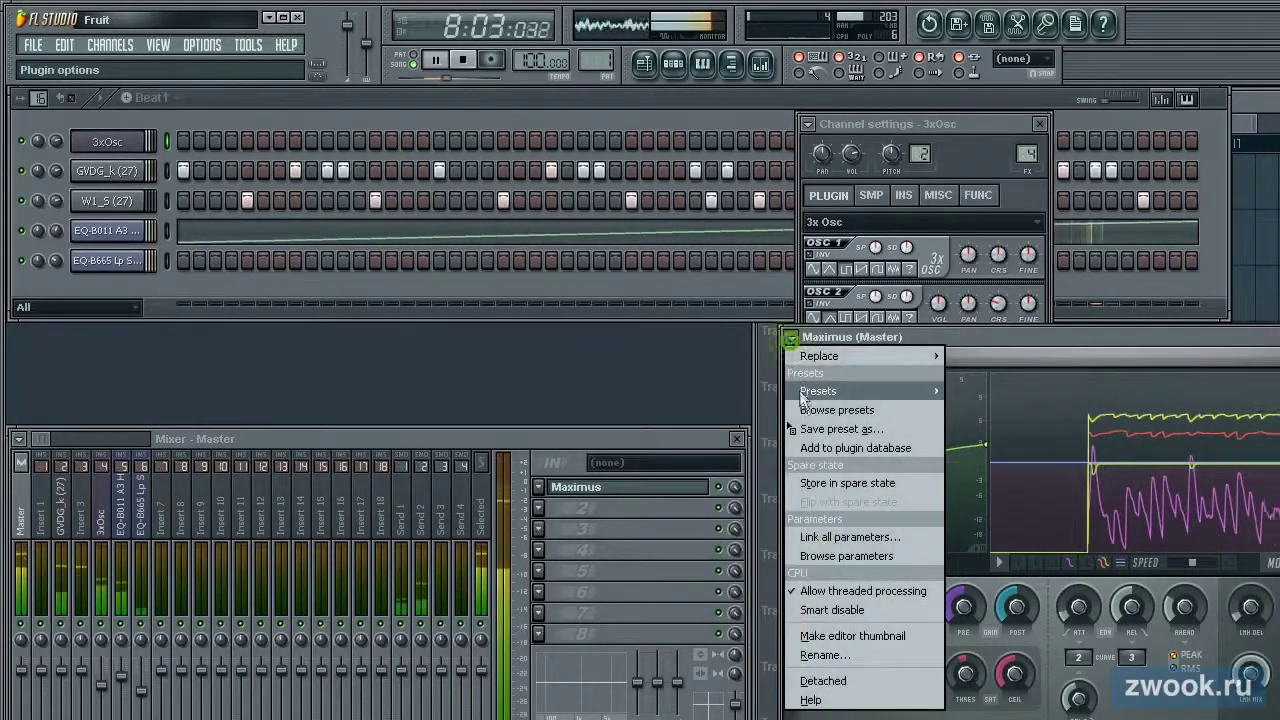
mouse_move(840, 390)
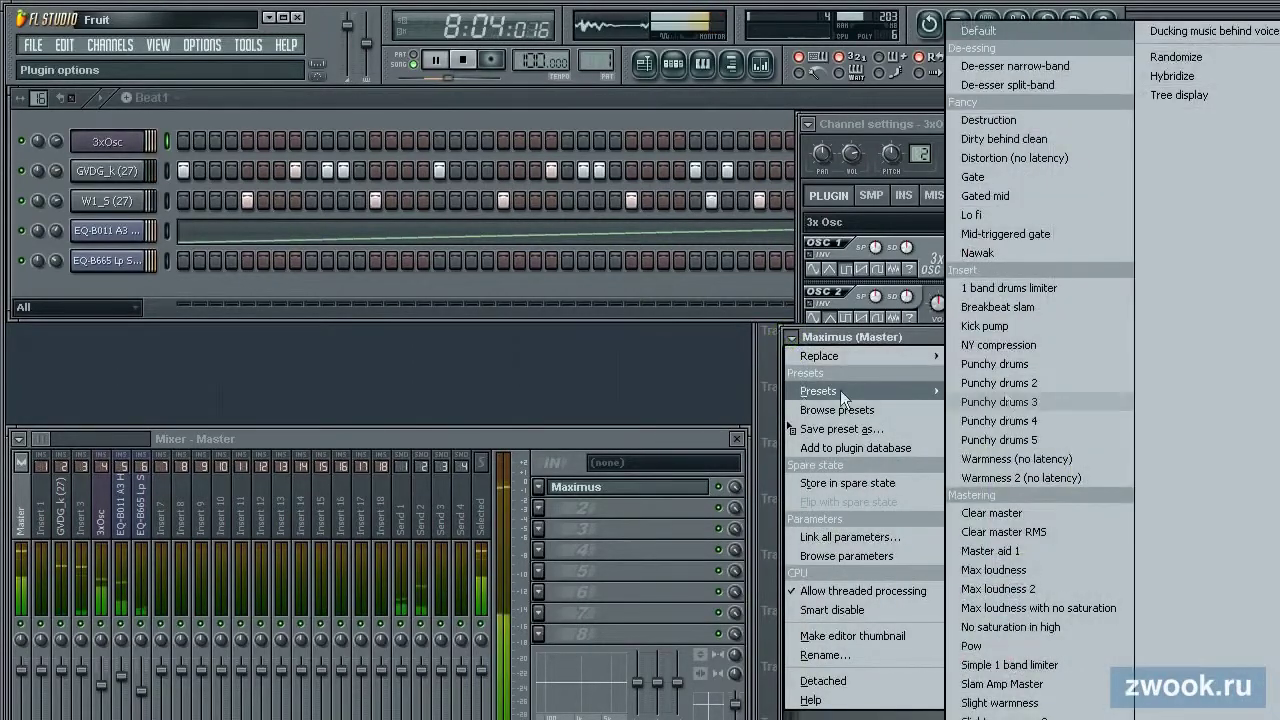
click(1038, 551)
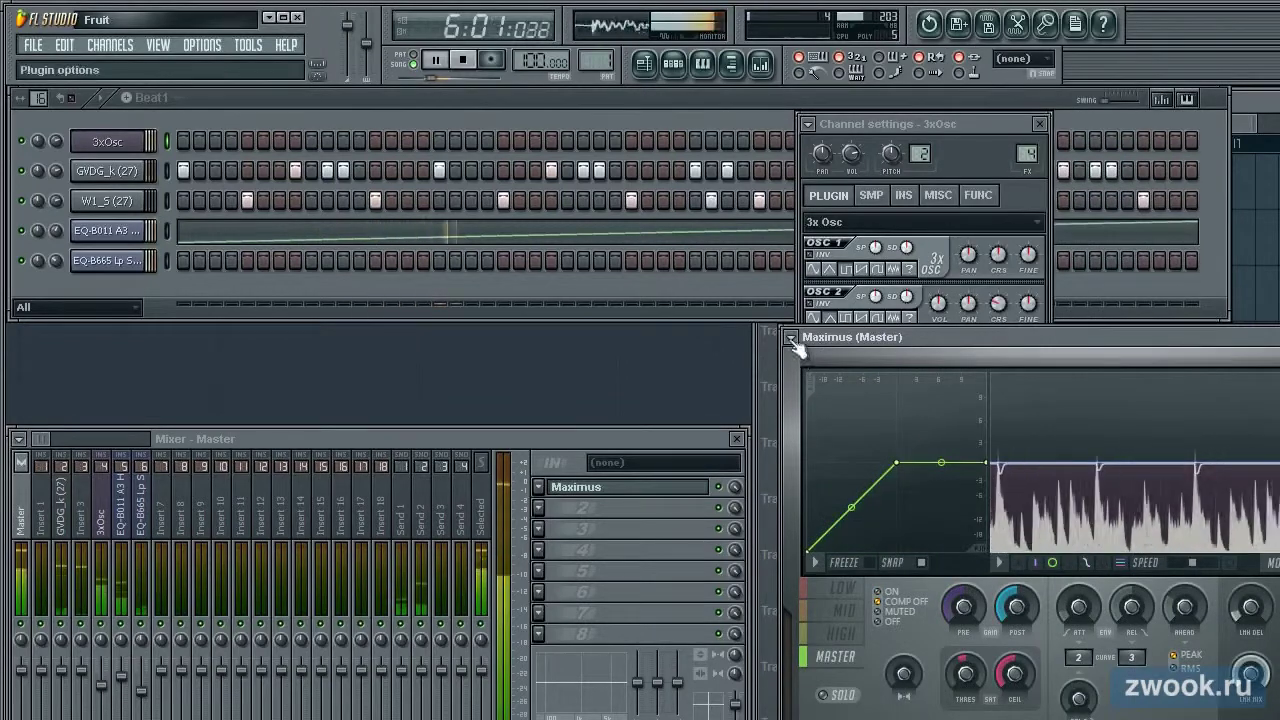
click(790, 337)
mouse_move(815, 392)
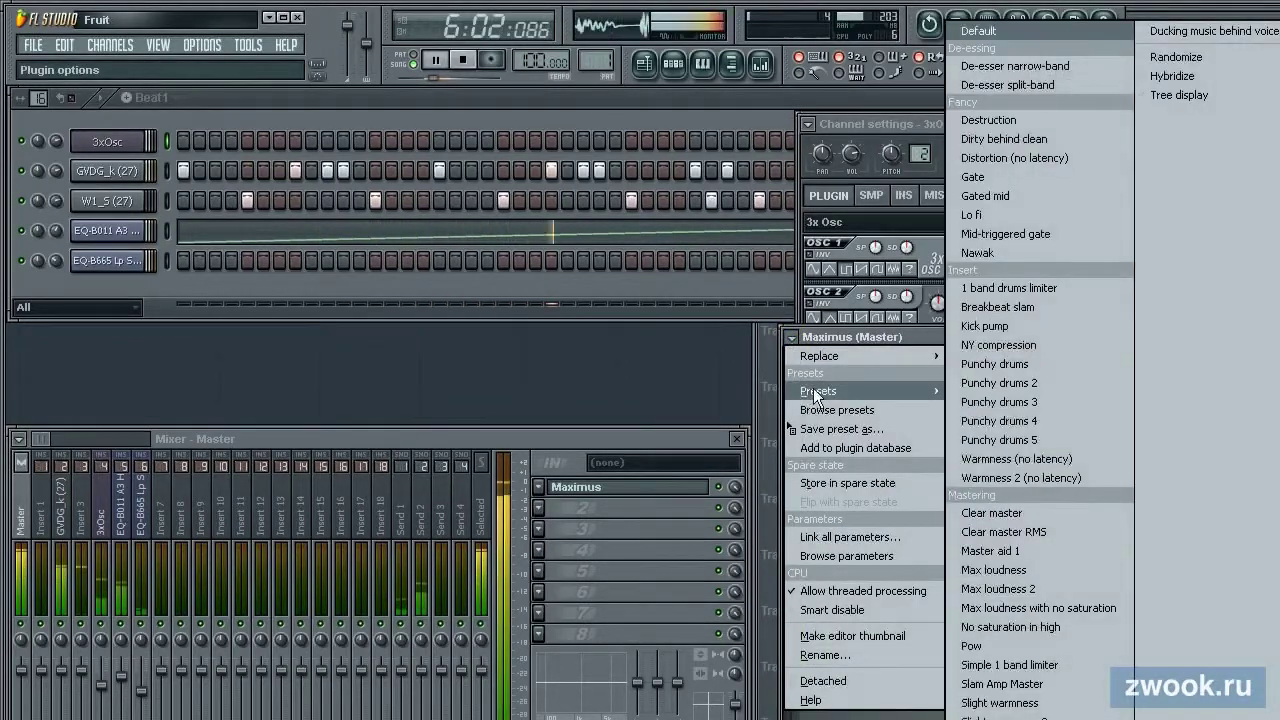
click(1040, 645)
Step: Try the mastering presets Slam Amp Master and Slight warmness 2 in Maximus during playback
click(790, 337)
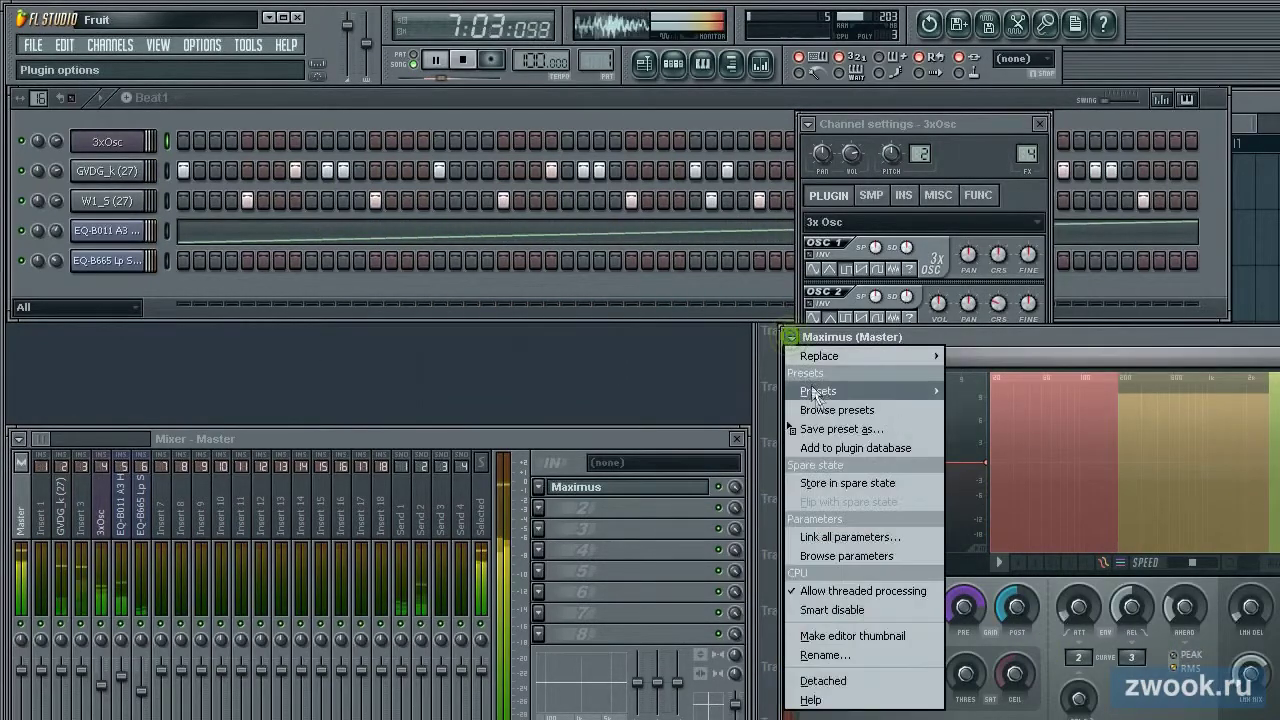
mouse_move(815, 391)
click(1040, 684)
click(790, 337)
mouse_move(815, 391)
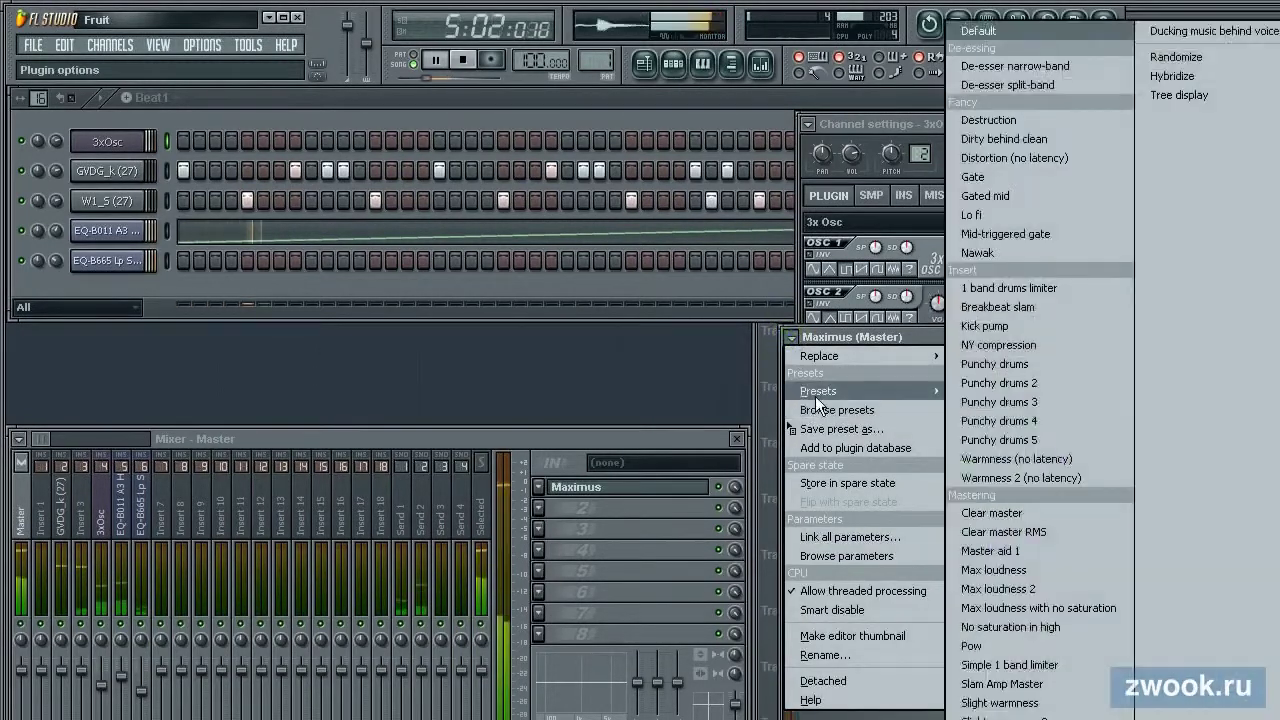
click(1043, 717)
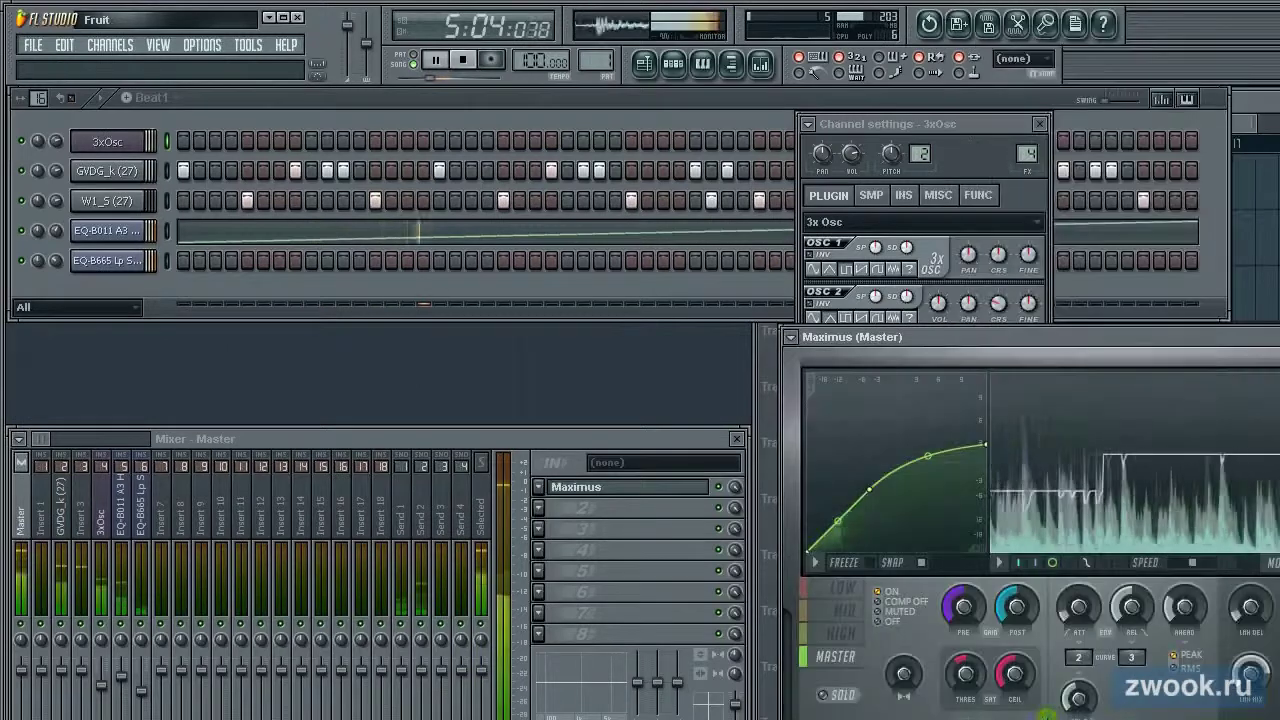
Step: Try the mastering presets Transparent and Clear master in Maximus during playback
click(790, 337)
mouse_move(818, 392)
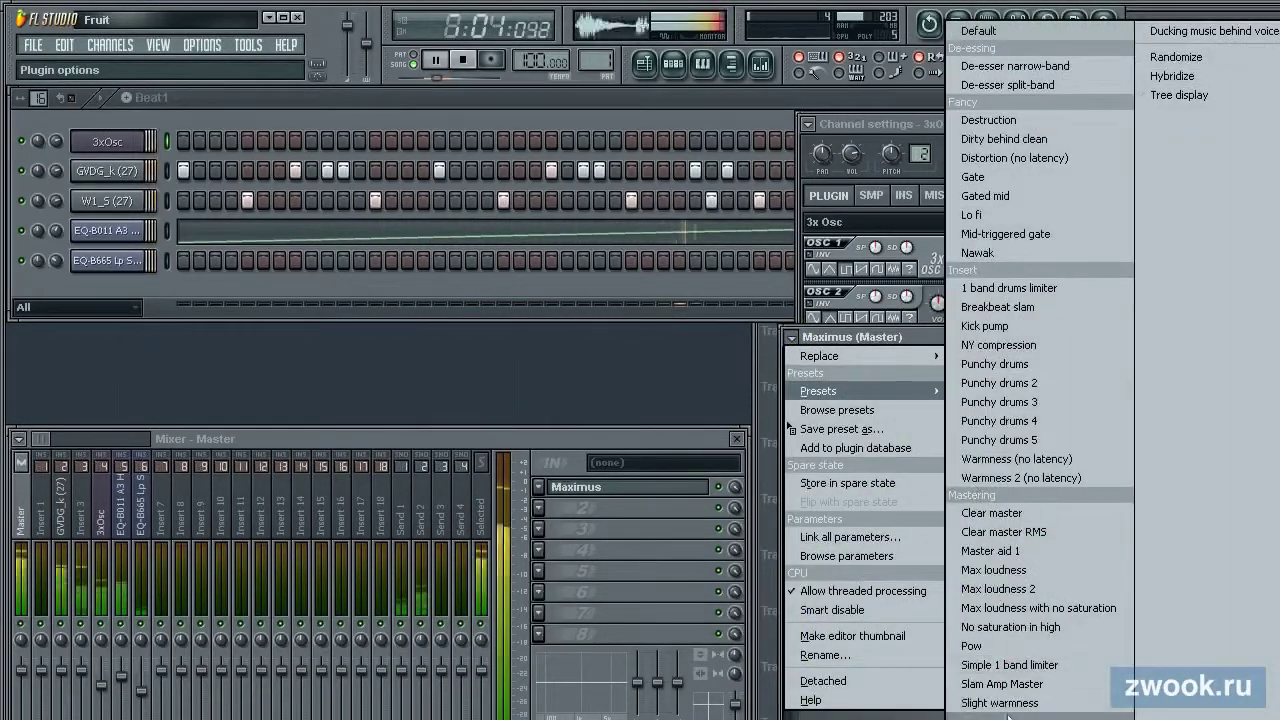
click(1043, 716)
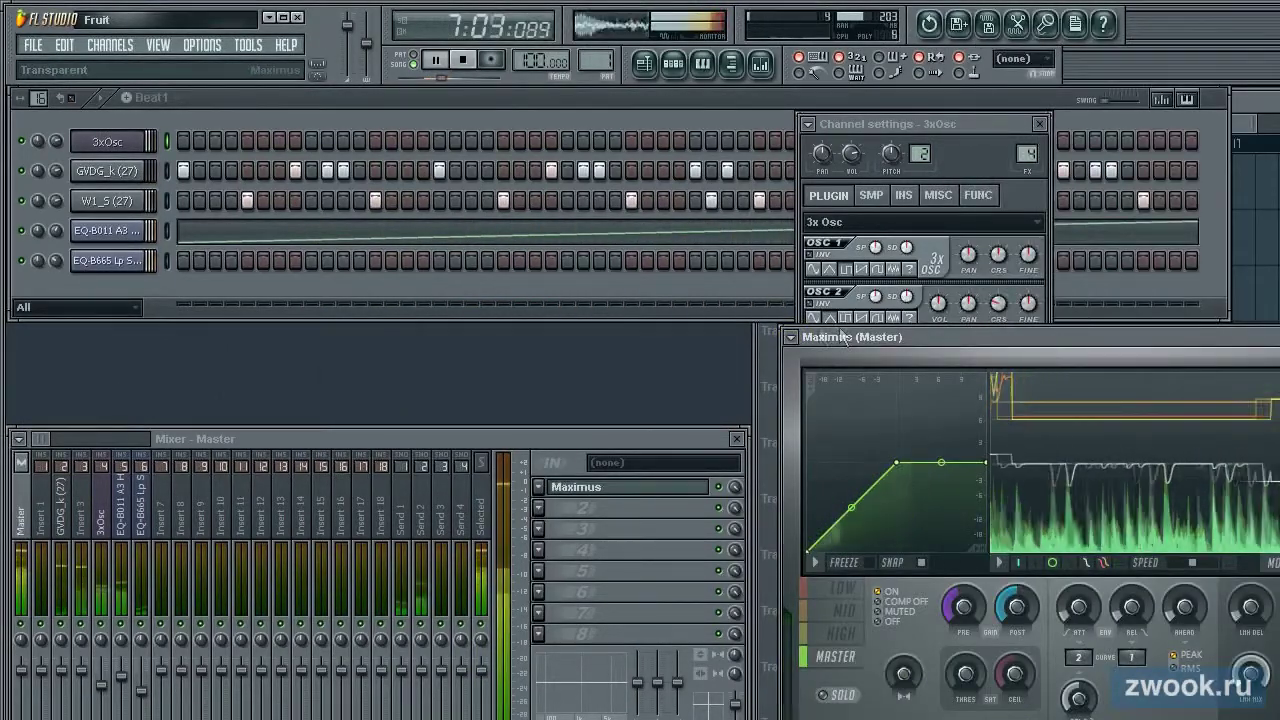
click(790, 337)
mouse_move(814, 390)
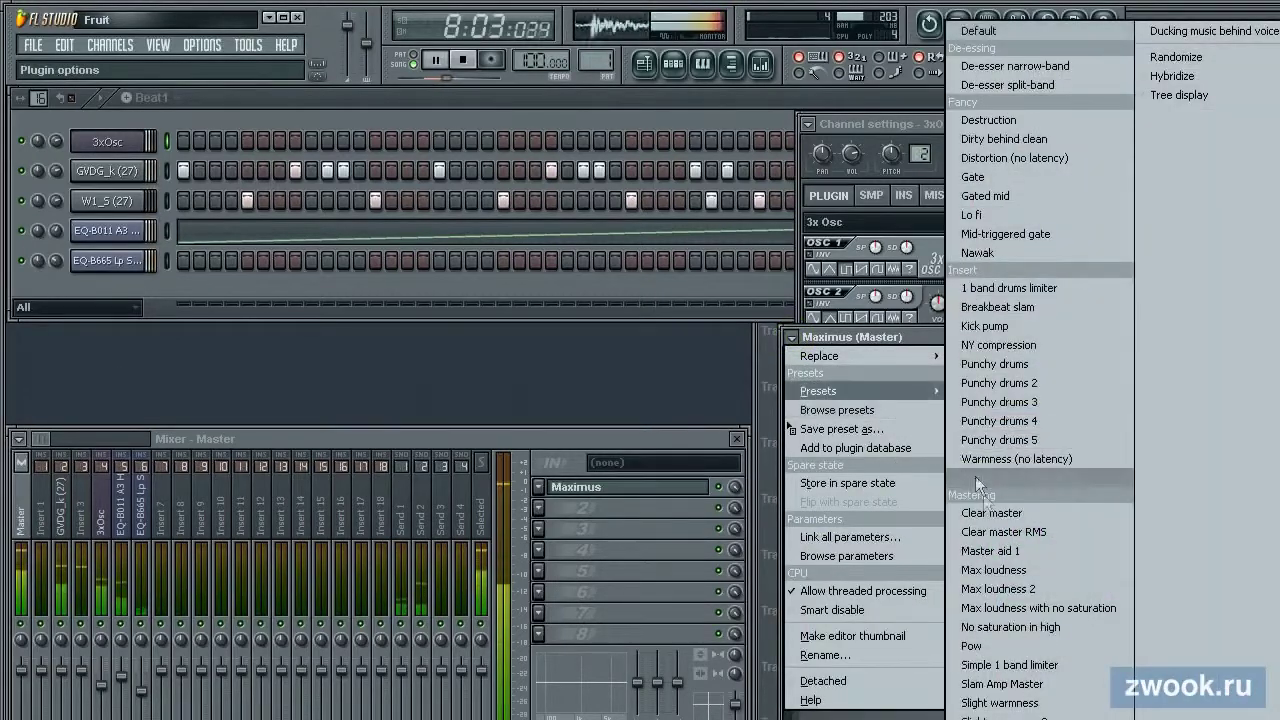
click(985, 512)
Step: Load the mastering preset Clear master RMS in Maximus
click(790, 337)
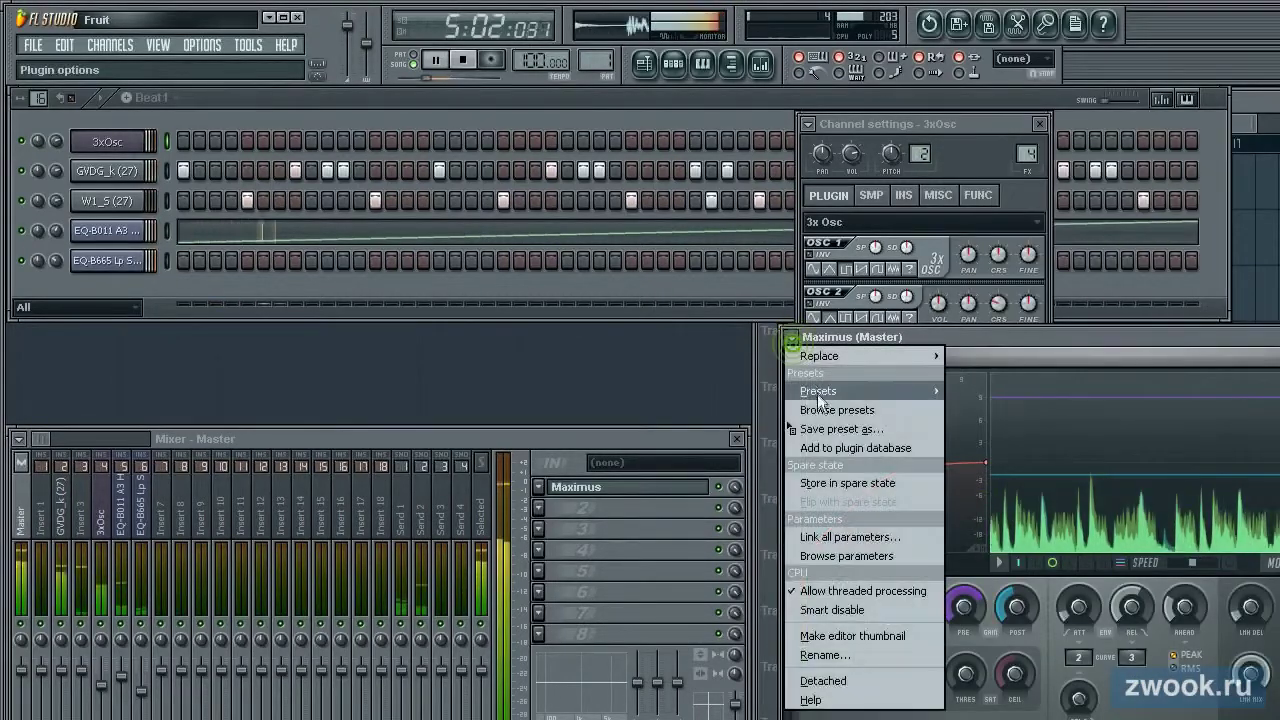
mouse_move(818, 391)
click(1004, 533)
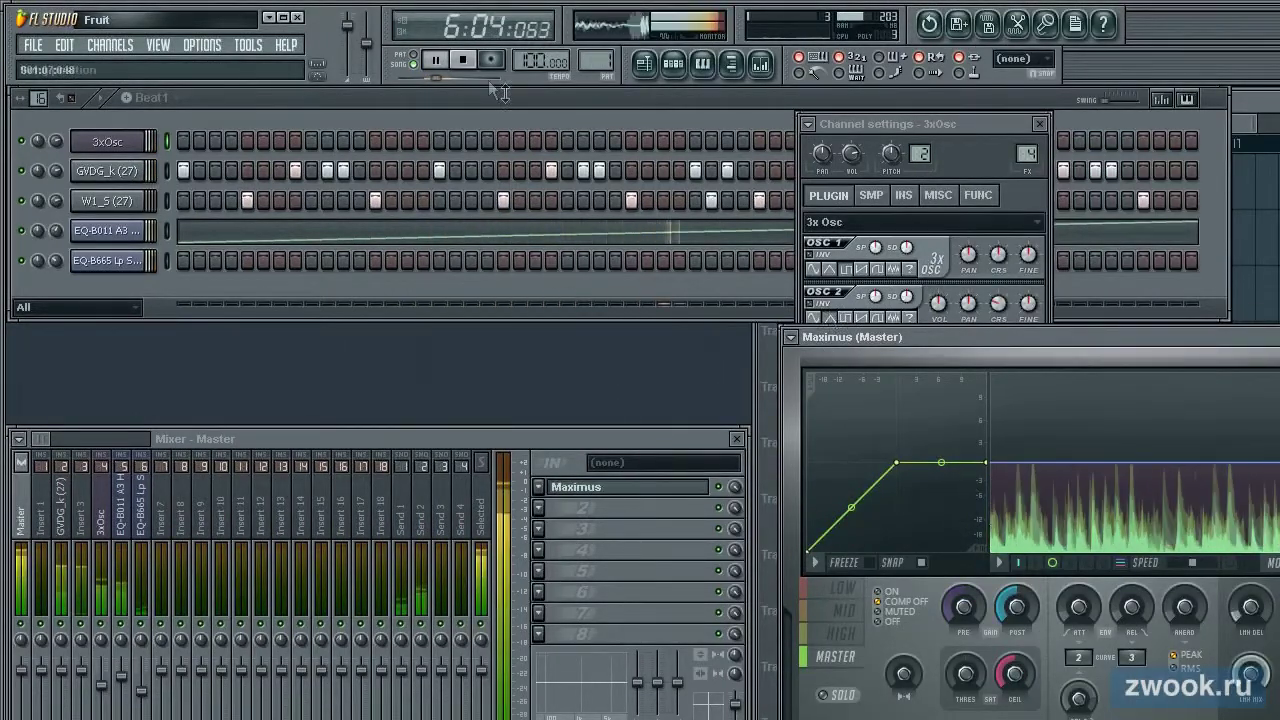
Step: Bypass Maximus on the Master track and stop playback
click(719, 487)
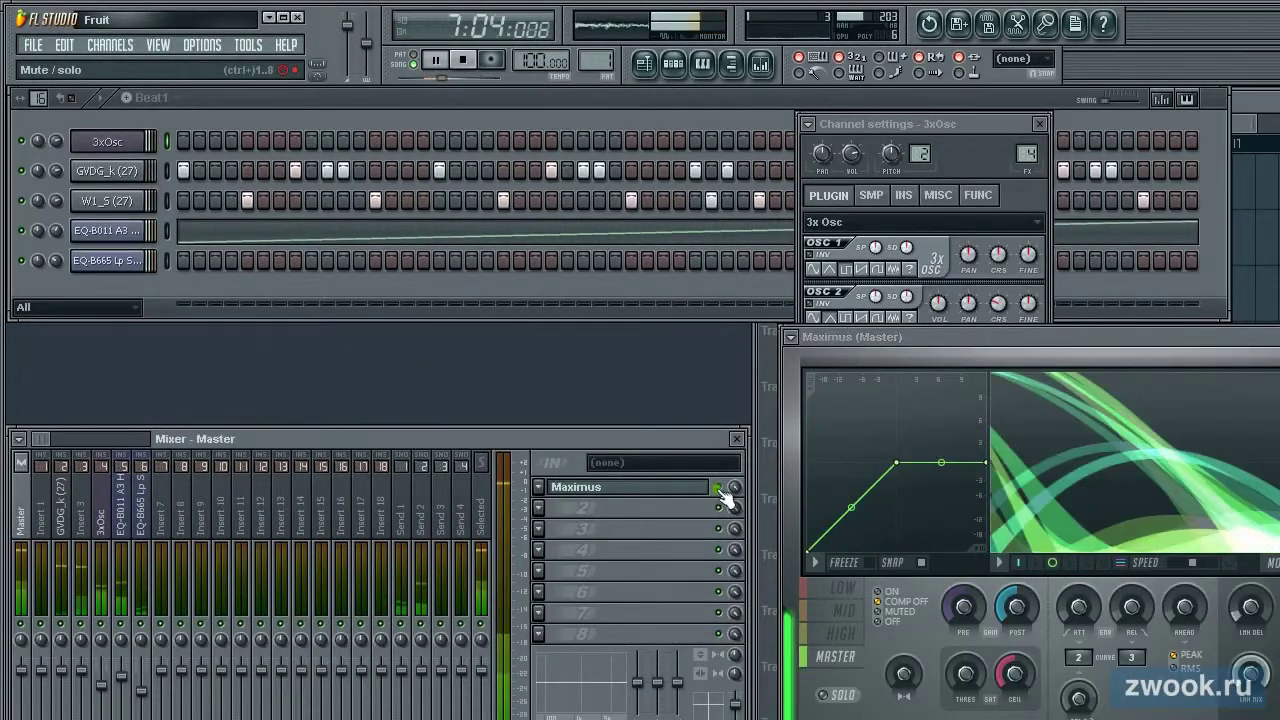
click(462, 59)
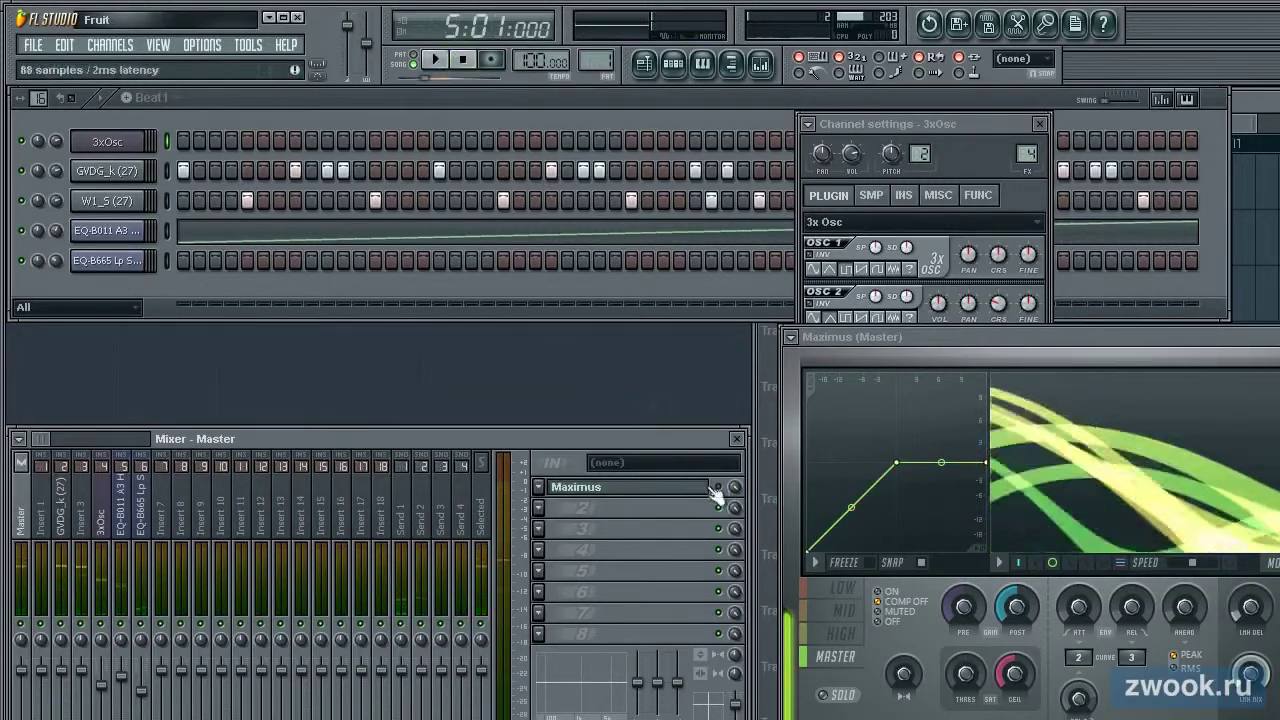
Step: Load iZotope Ozone 4 into the second effect slot of the Master track and close the Maximus window
click(538, 507)
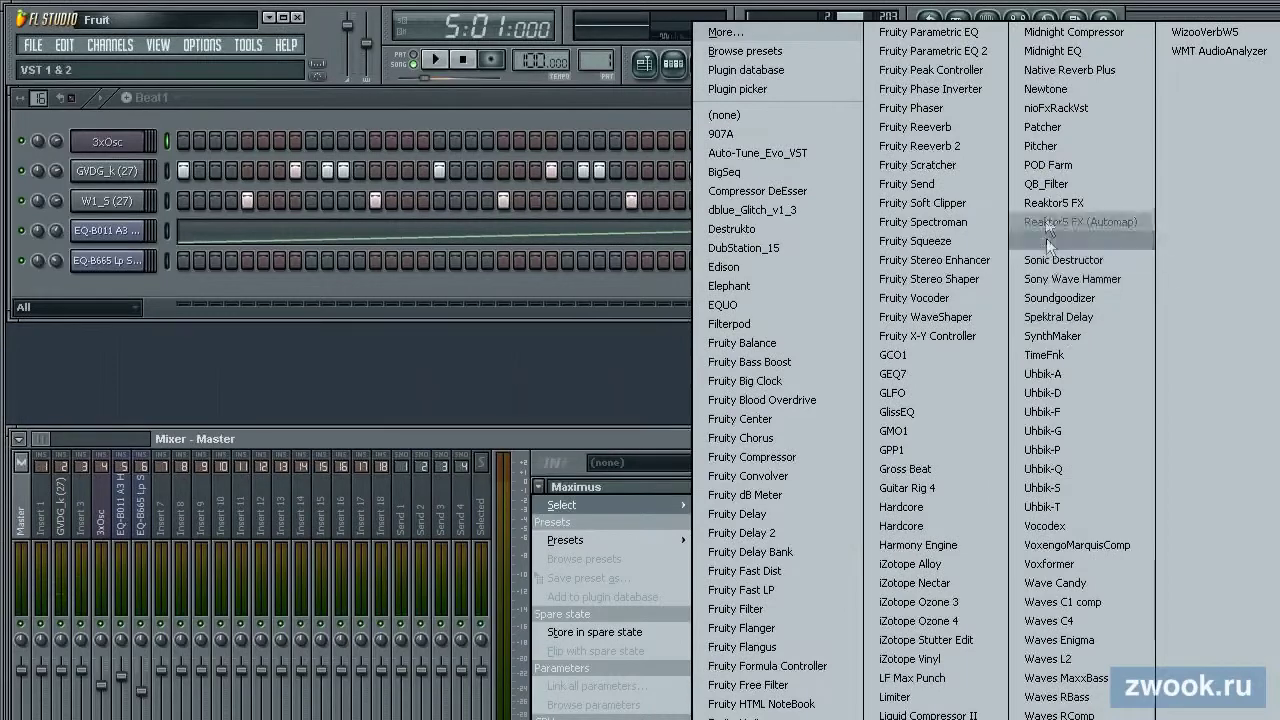
click(993, 620)
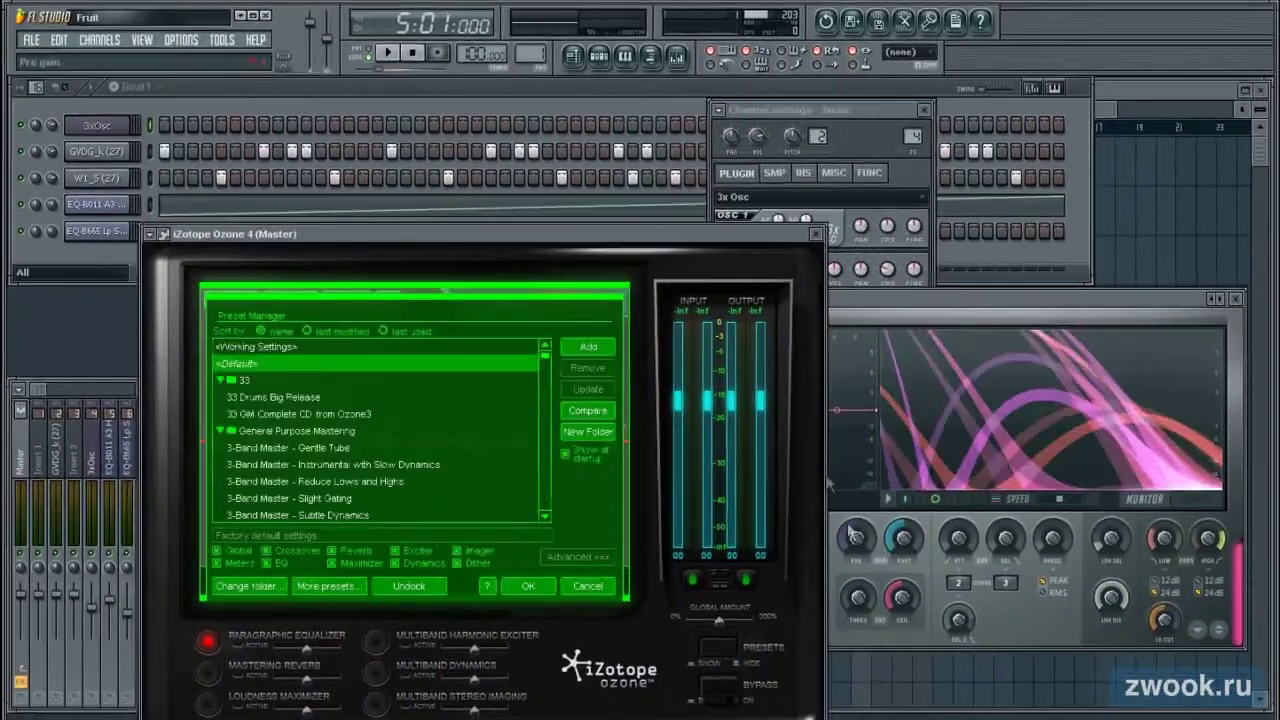
click(1236, 299)
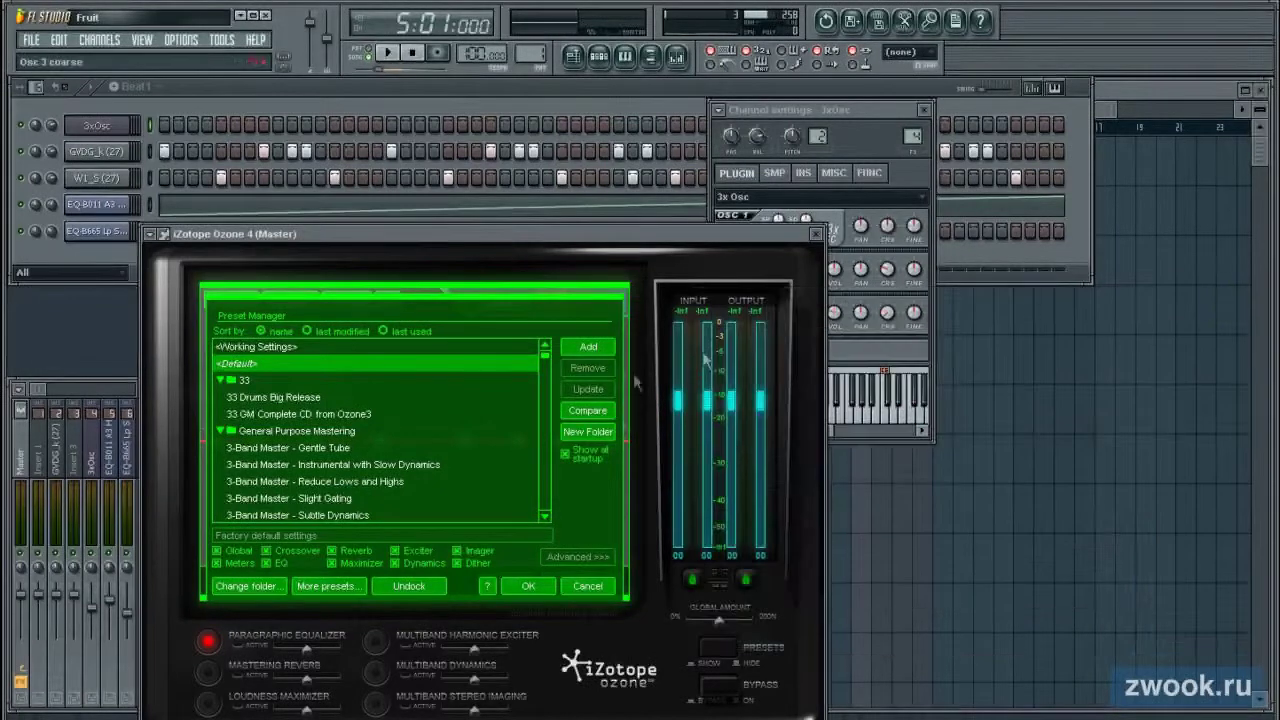
Step: Collapse the 33 folder in the Ozone 4 preset manager and load the CD Master preset
click(220, 381)
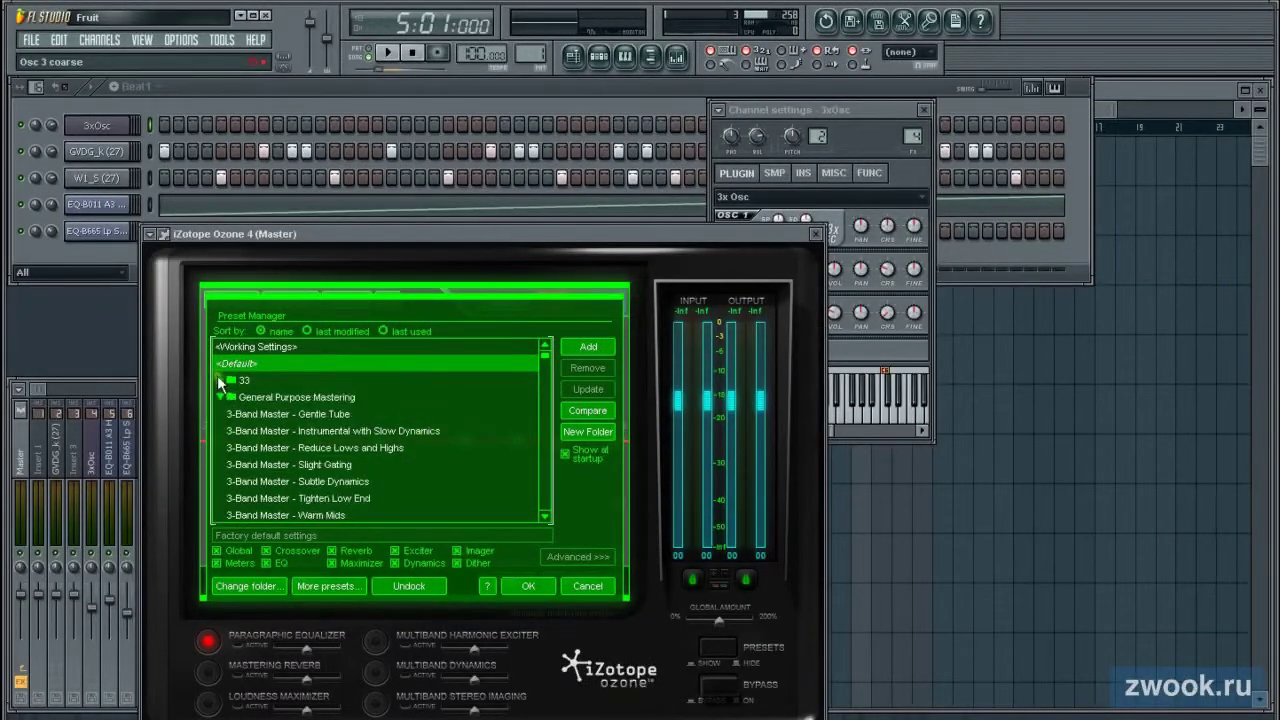
scroll(325, 430, down, 6)
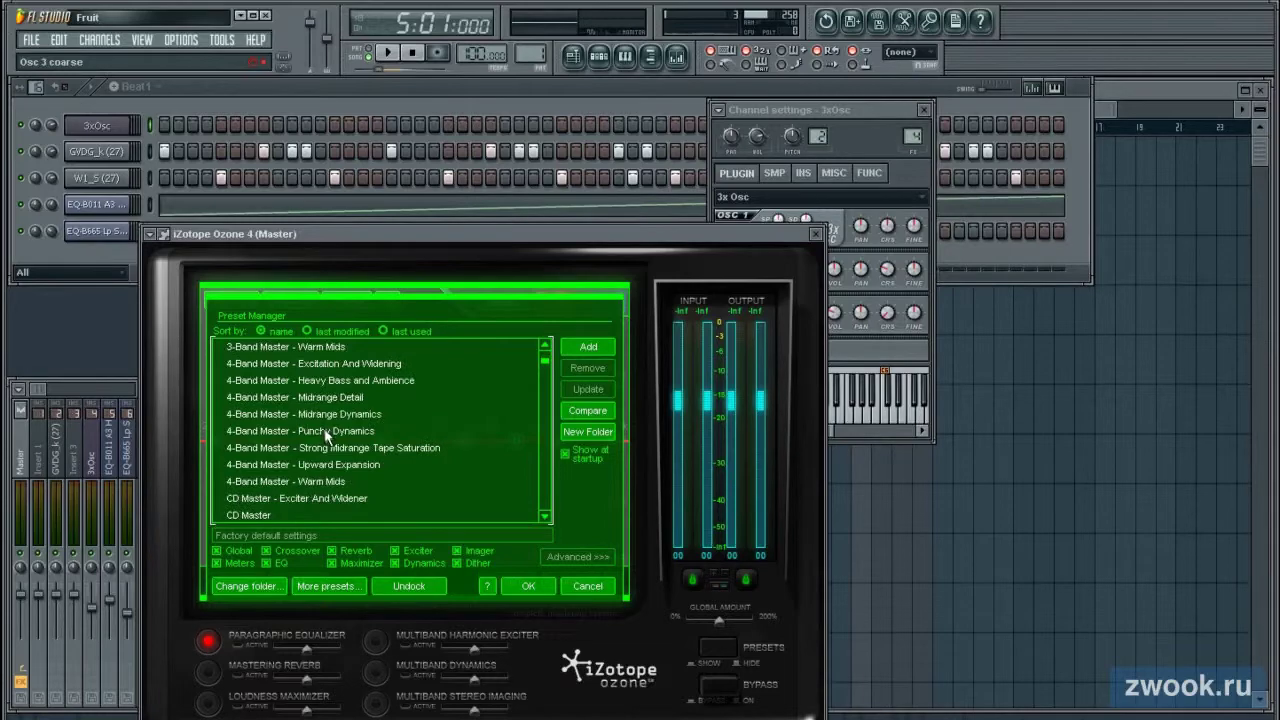
click(328, 429)
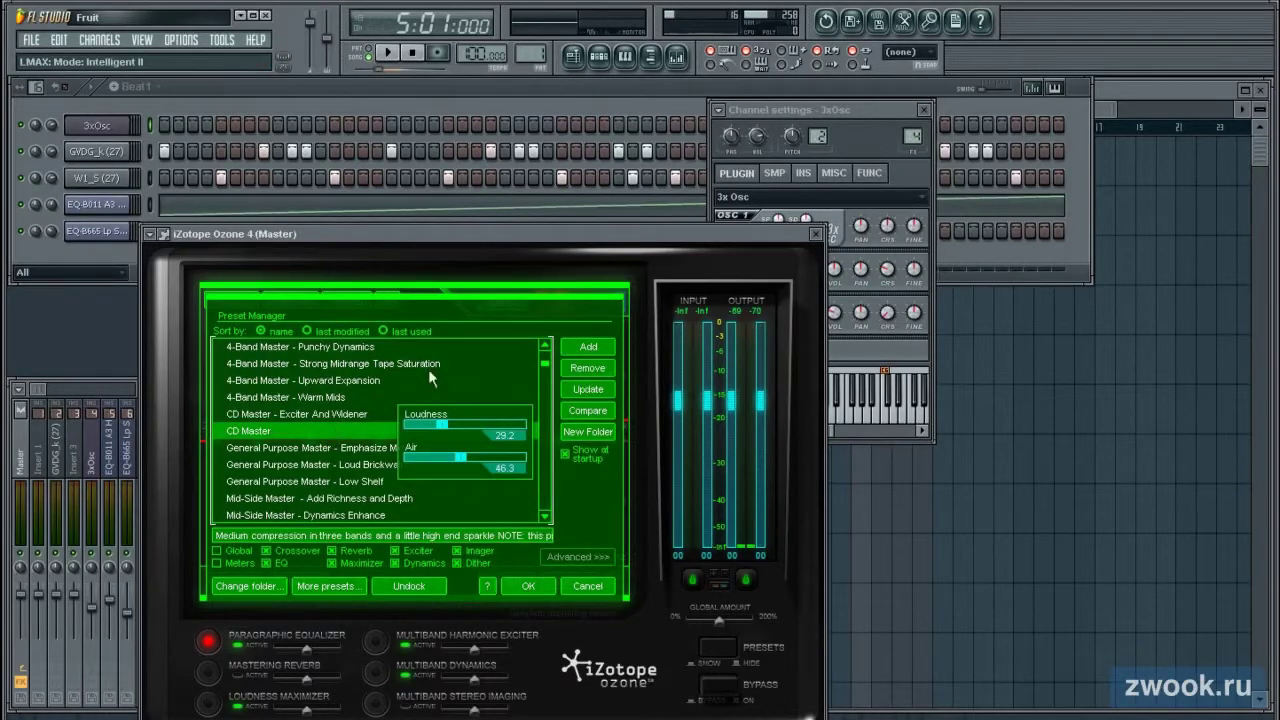
Step: Move the Ozone 4 window clear of the mixer tracks and start song playback
drag(461, 232, 943, 219)
click(393, 60)
drag(766, 222, 724, 220)
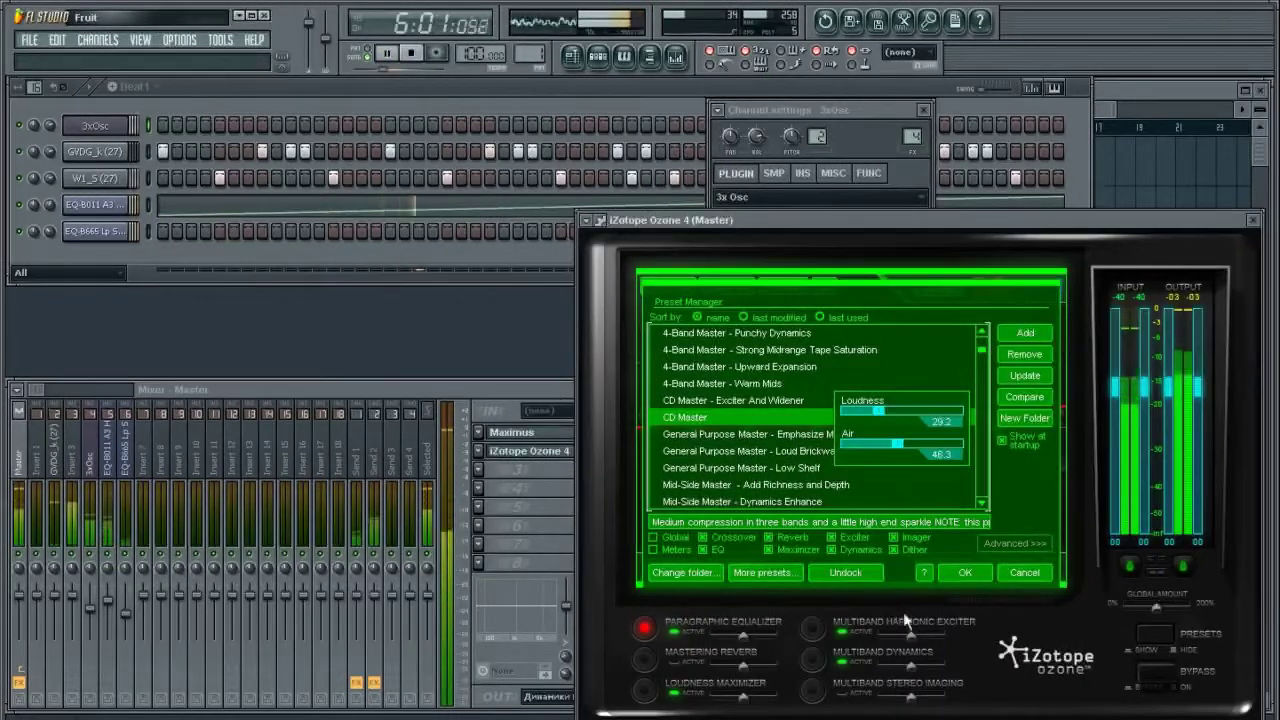
Step: Compare the CD Master sound with and without Ozone's global bypass, and select the Multiband Harmonic Exciter module
click(1158, 676)
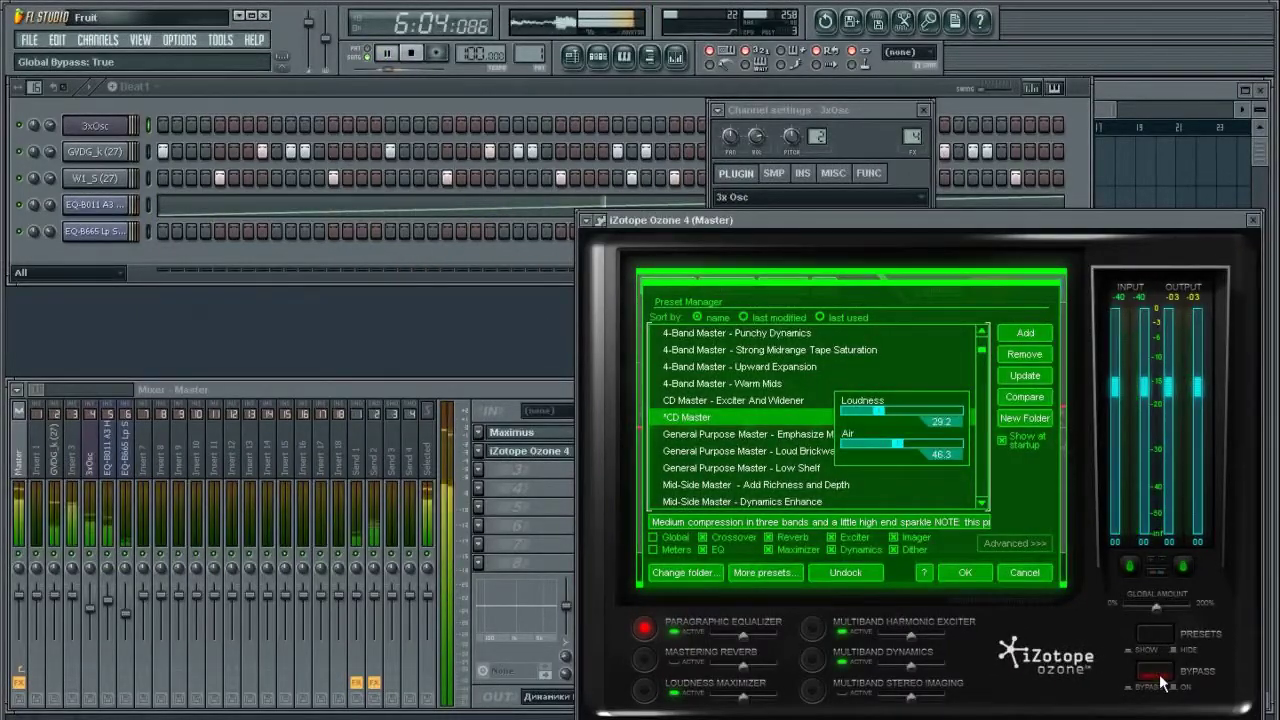
click(1160, 680)
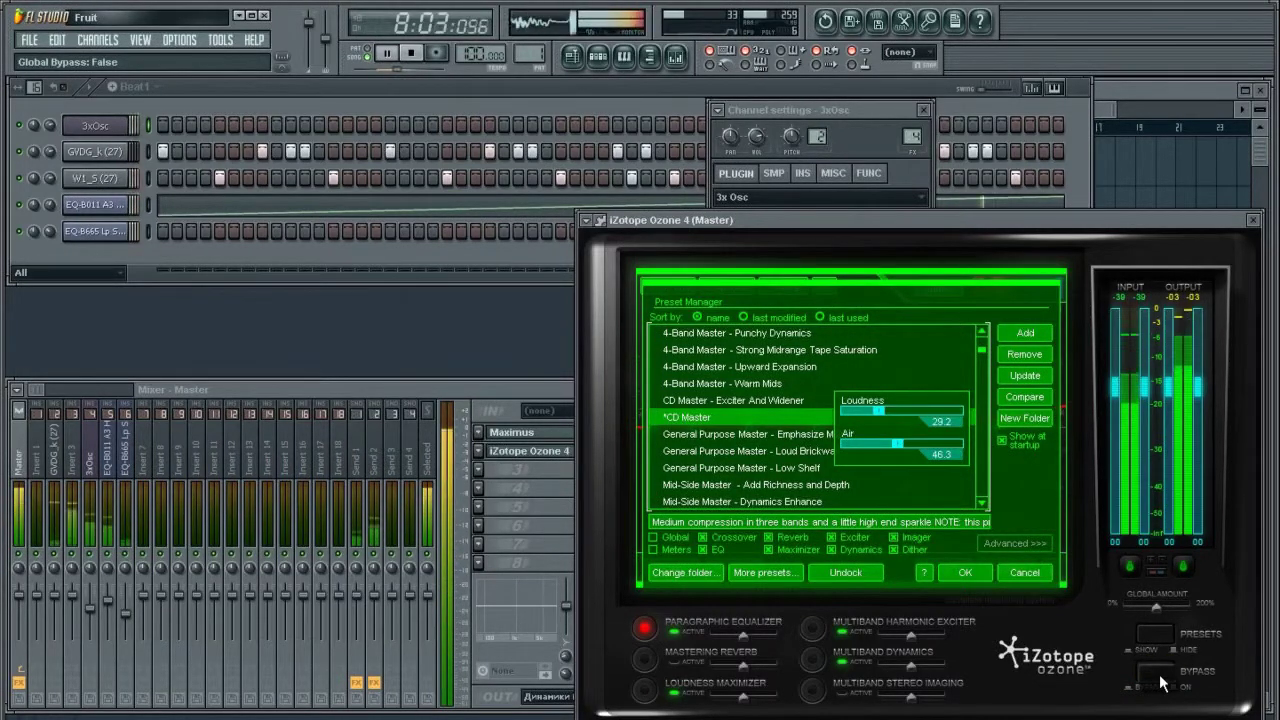
click(903, 616)
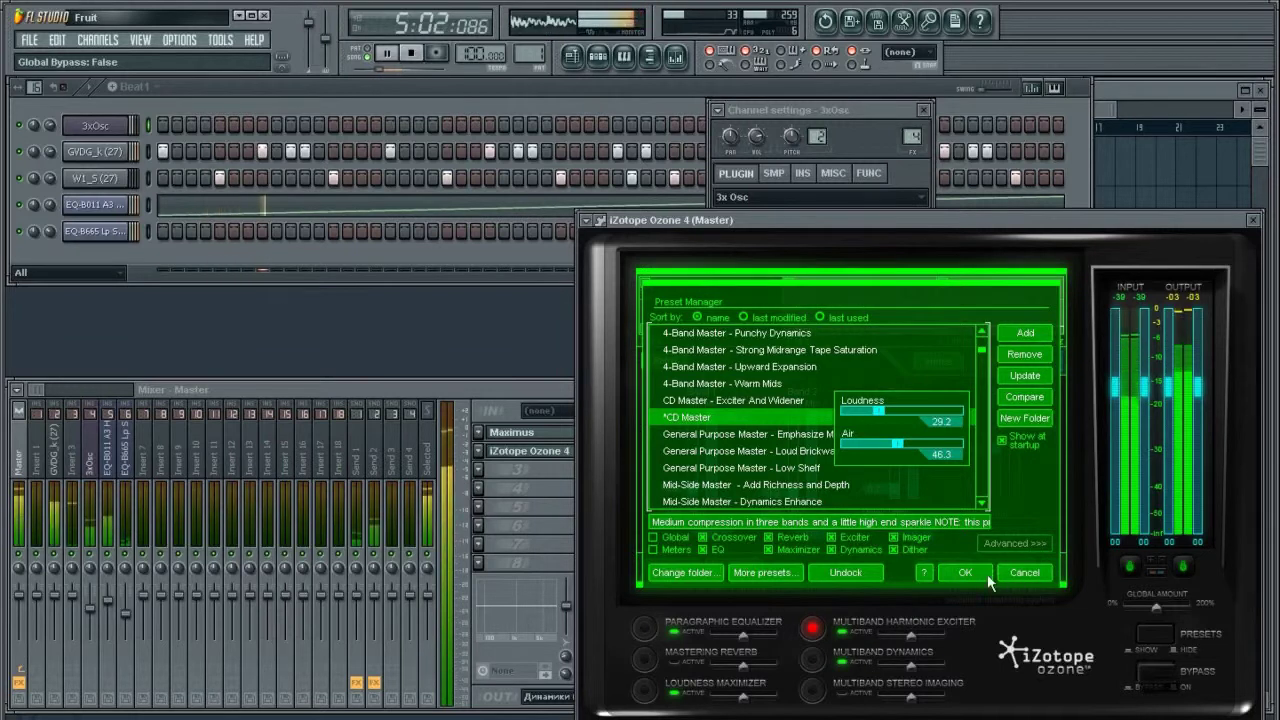
Step: Try the Basic and Brighter and Bassier variants of Hip Hop Master, and load Hip Hop Master, comparing it against global bypass
click(727, 400)
mouse_move(839, 404)
mouse_down()
mouse_move(951, 400)
mouse_move(845, 400)
mouse_up()
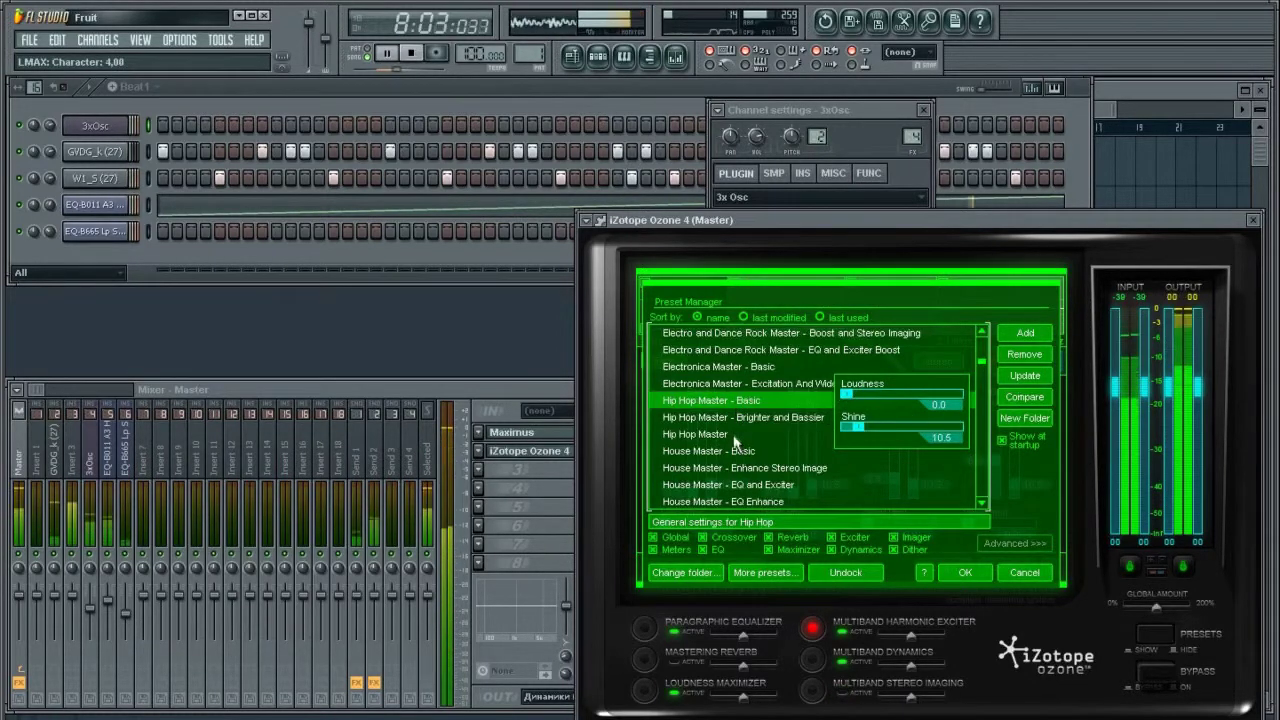
click(736, 420)
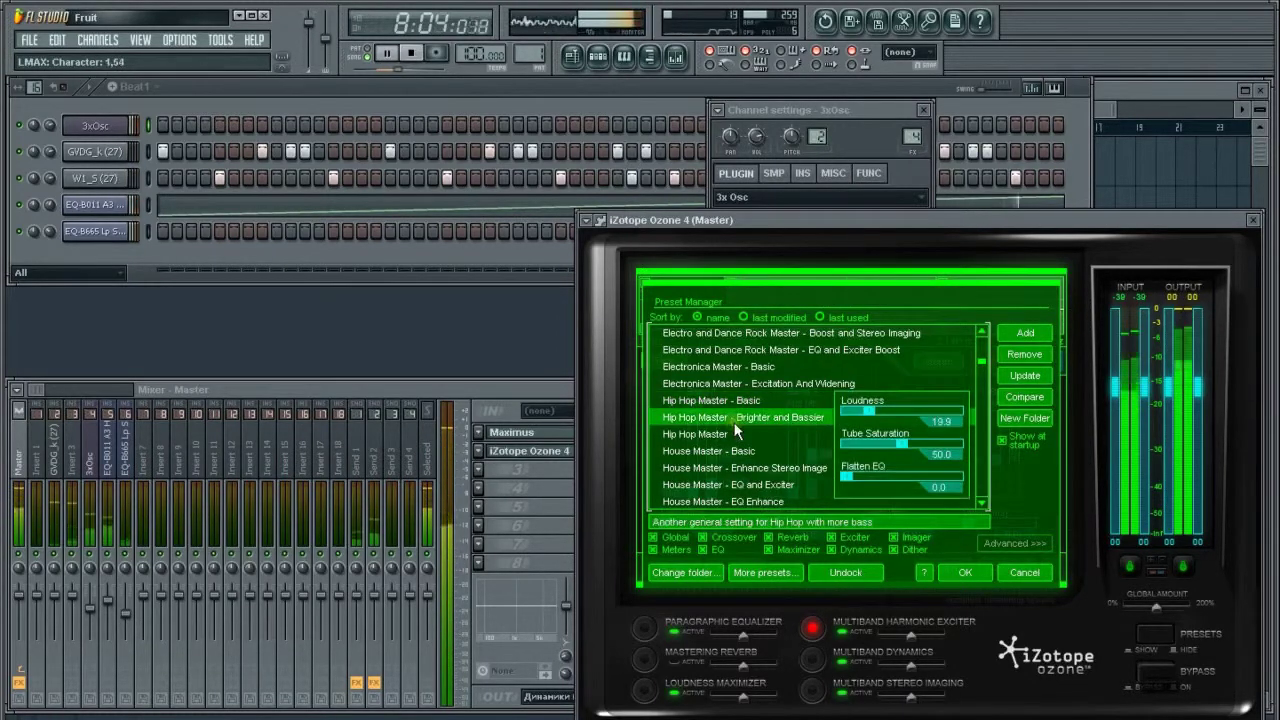
click(716, 434)
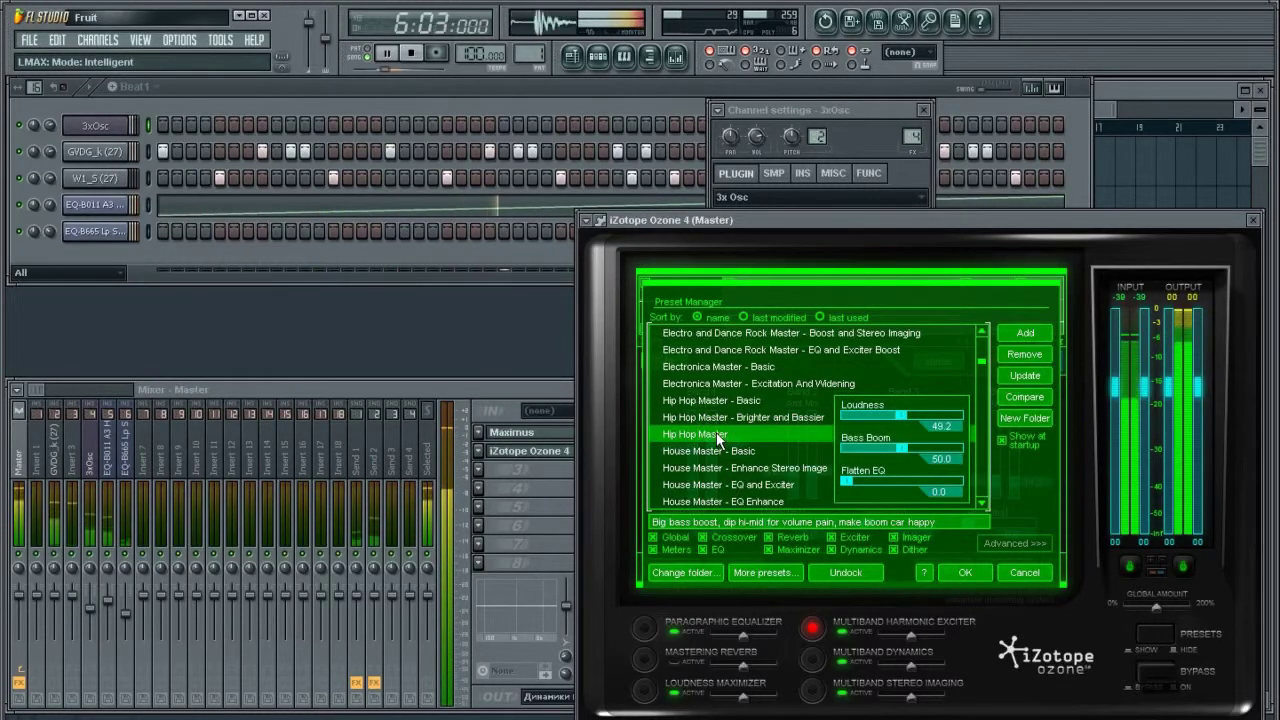
click(1160, 676)
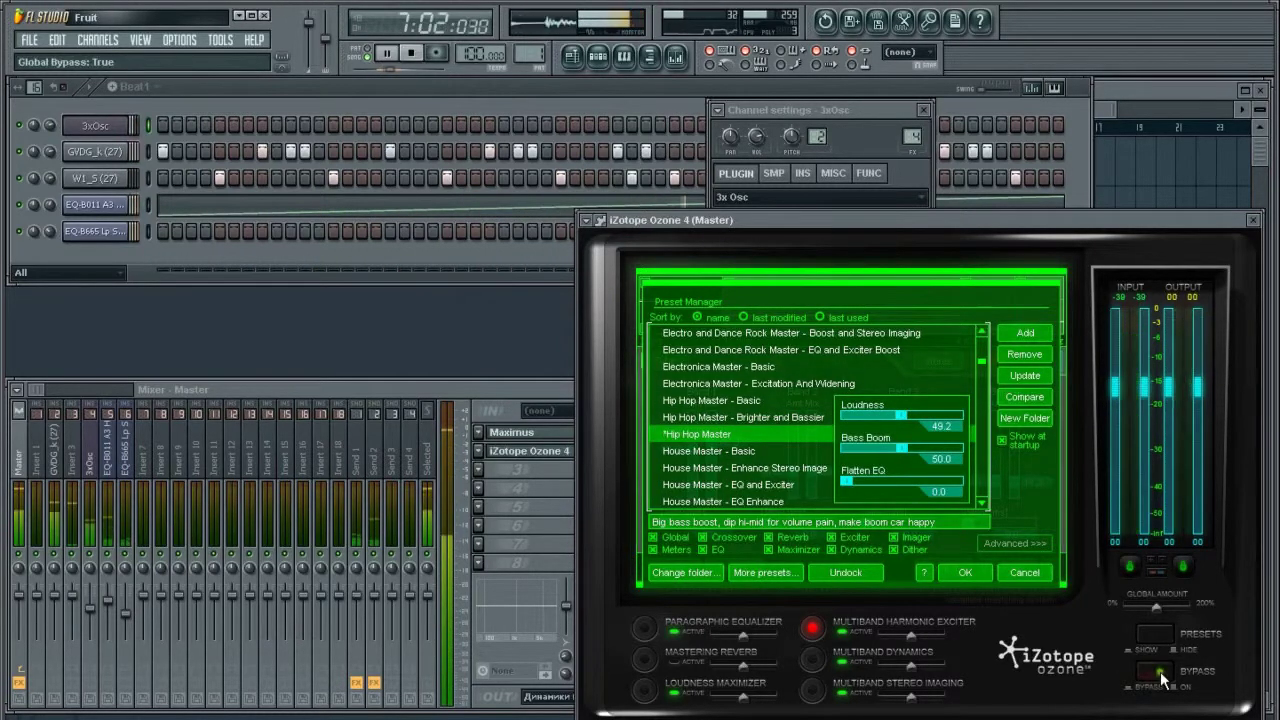
click(1160, 676)
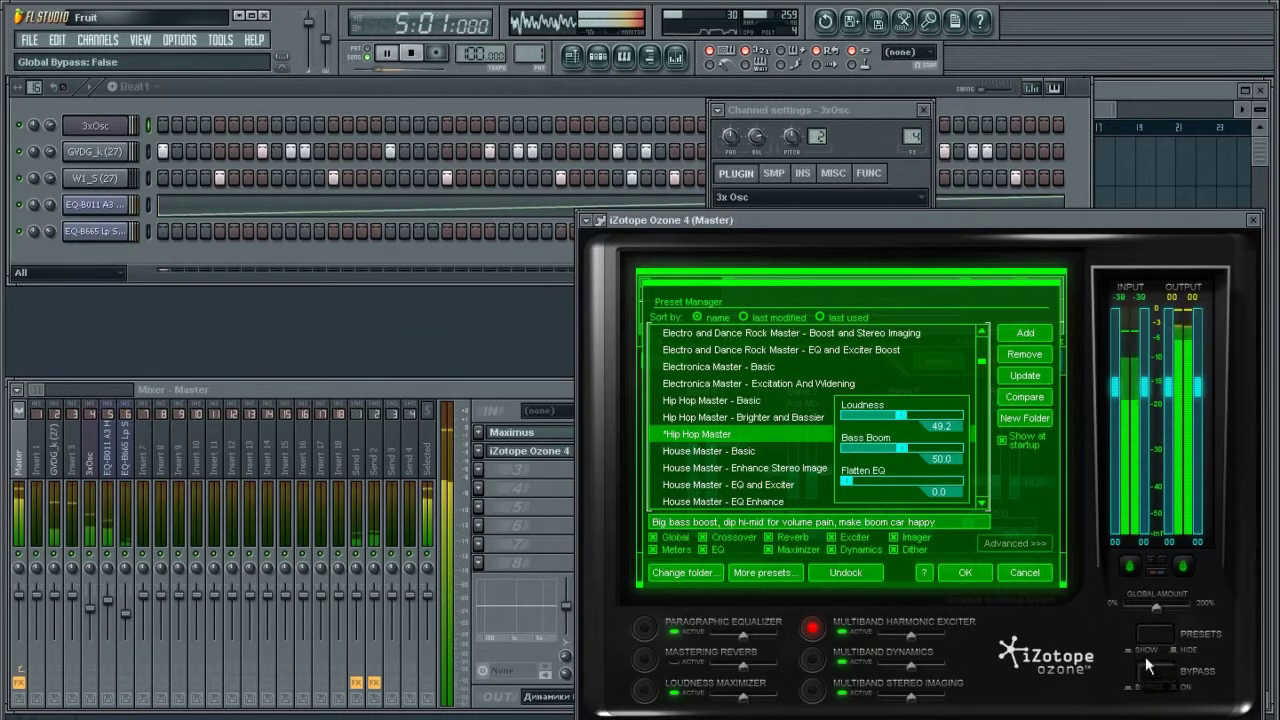
Step: Adjust the Hip Hop Master preset to Loudness 2.4, Bass Boom 53.2 and Flatten EQ 96.0
drag(900, 452, 847, 452)
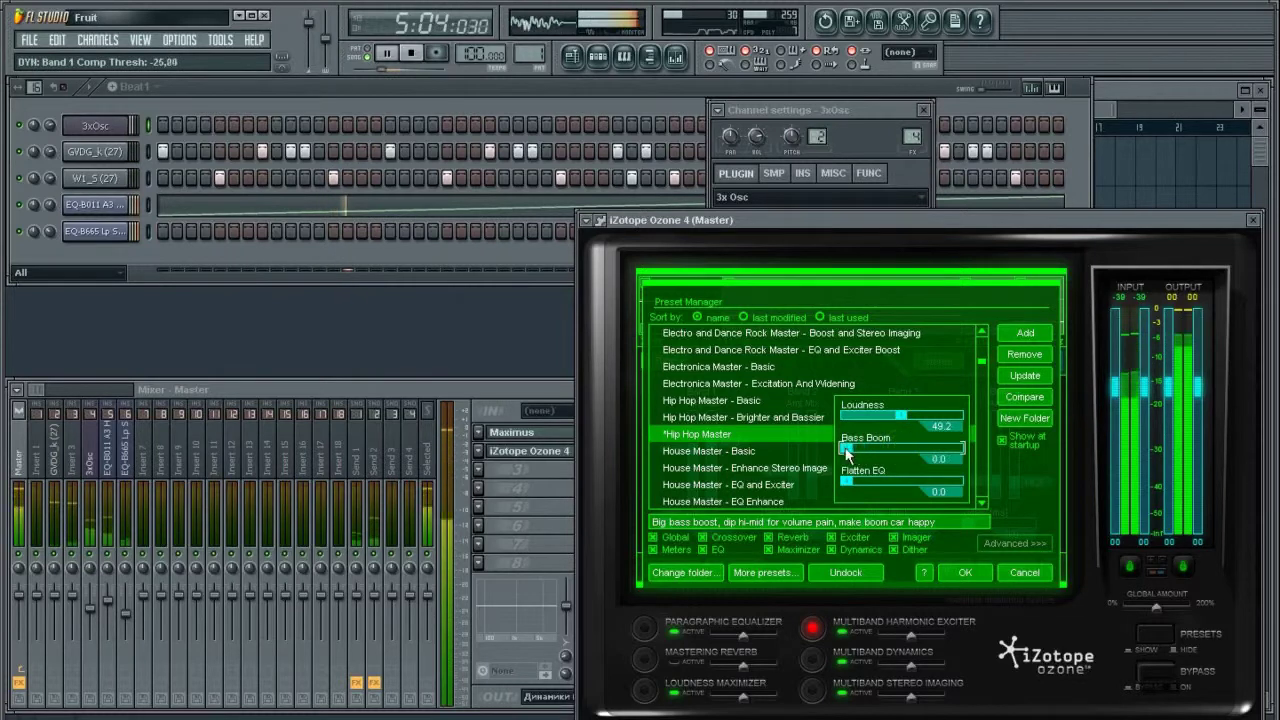
drag(898, 415, 851, 427)
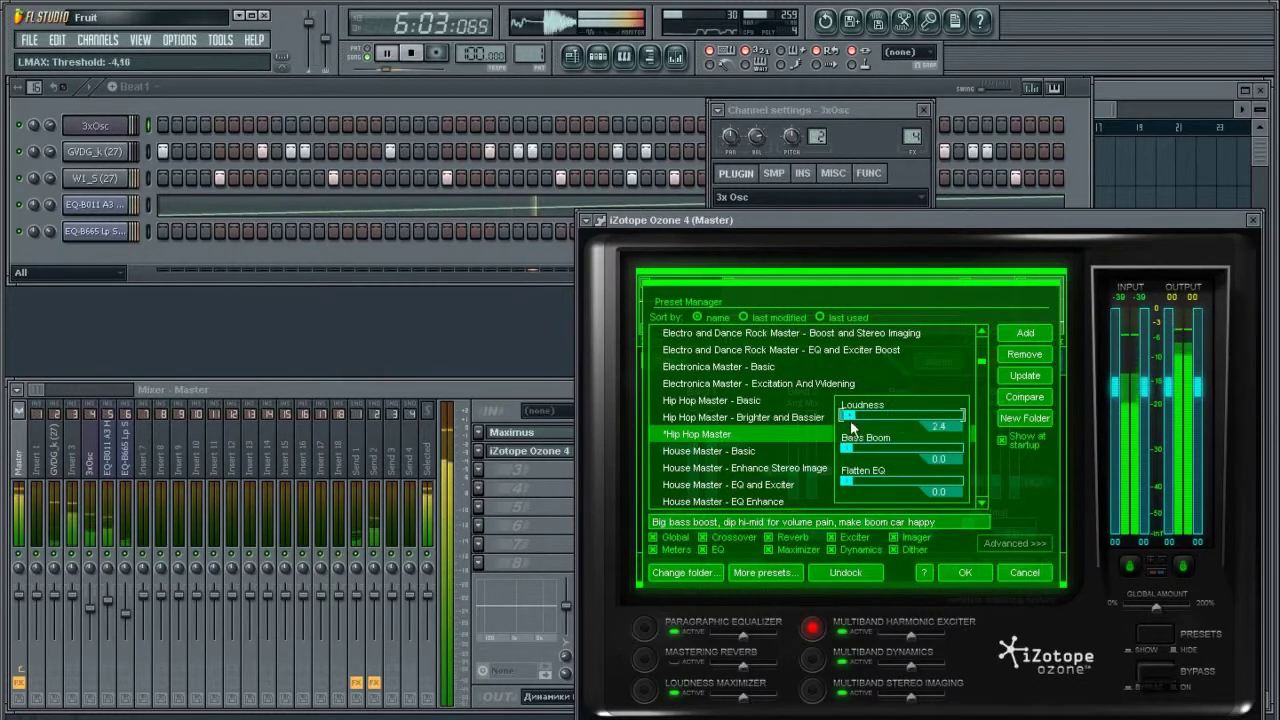
drag(849, 482, 923, 477)
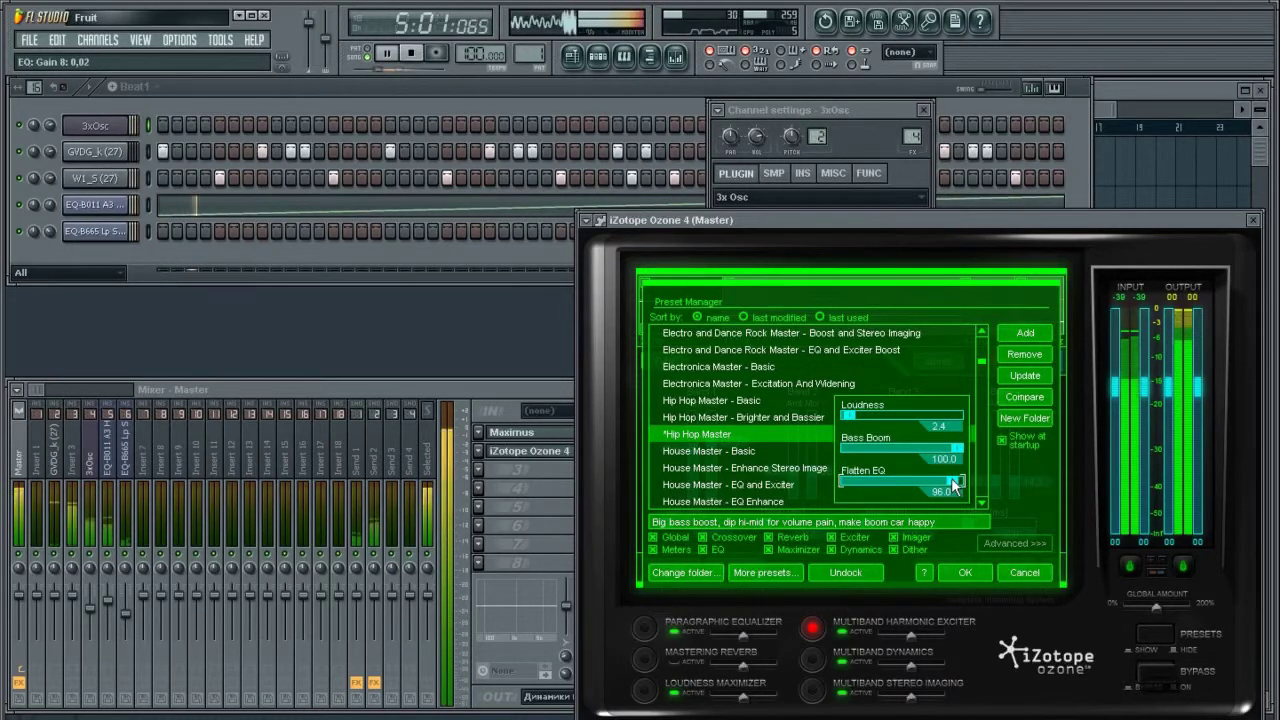
drag(957, 449, 904, 447)
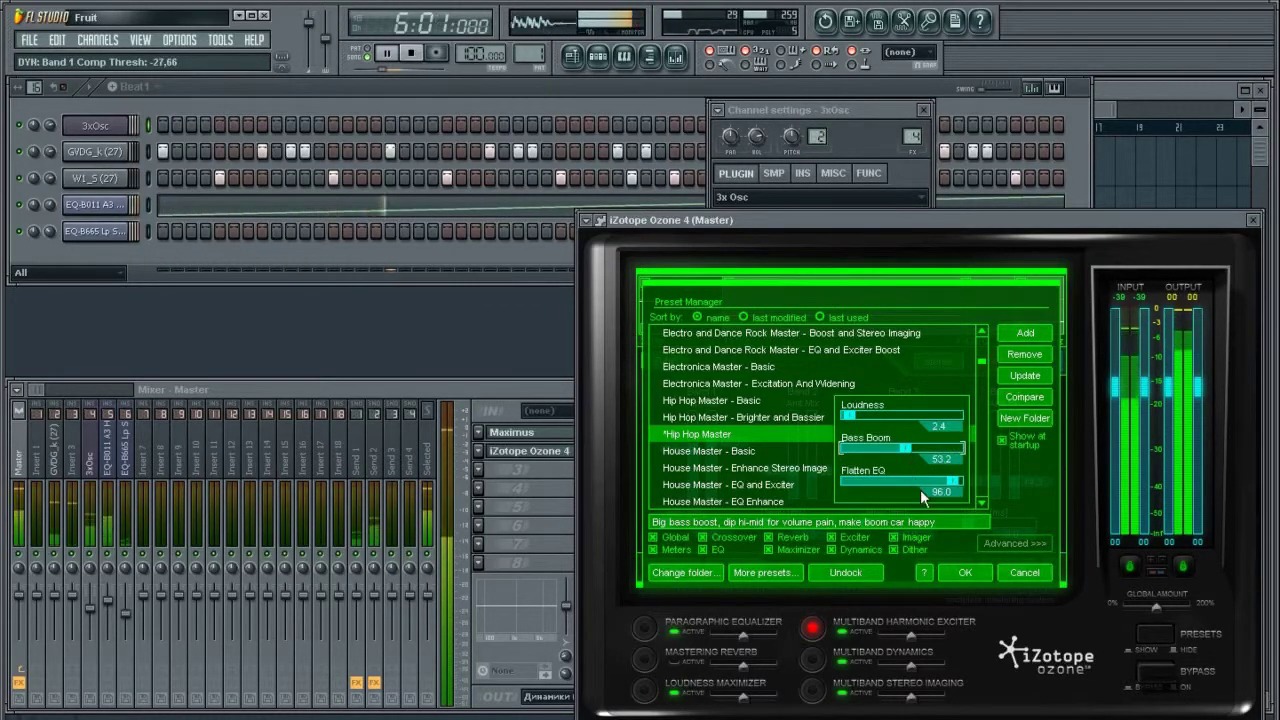
Step: Compare the adjusted preset against global bypass and accept it, closing the preset manager
click(1158, 672)
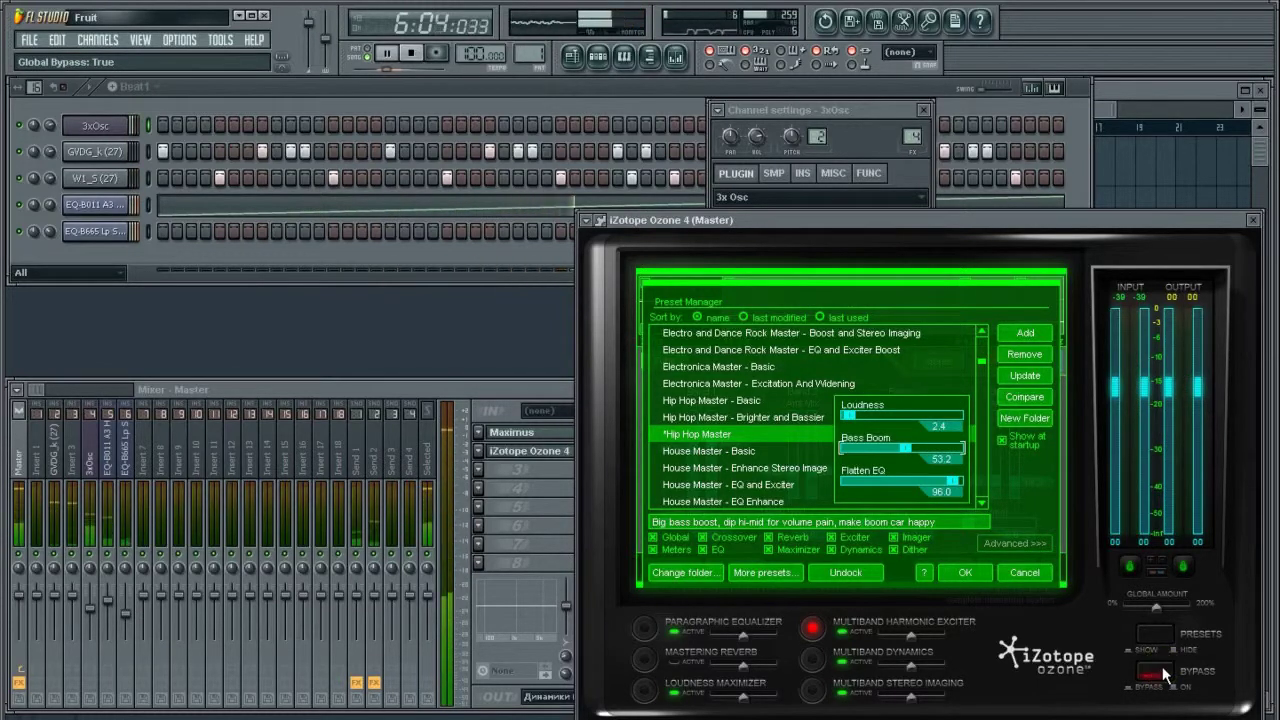
click(1160, 672)
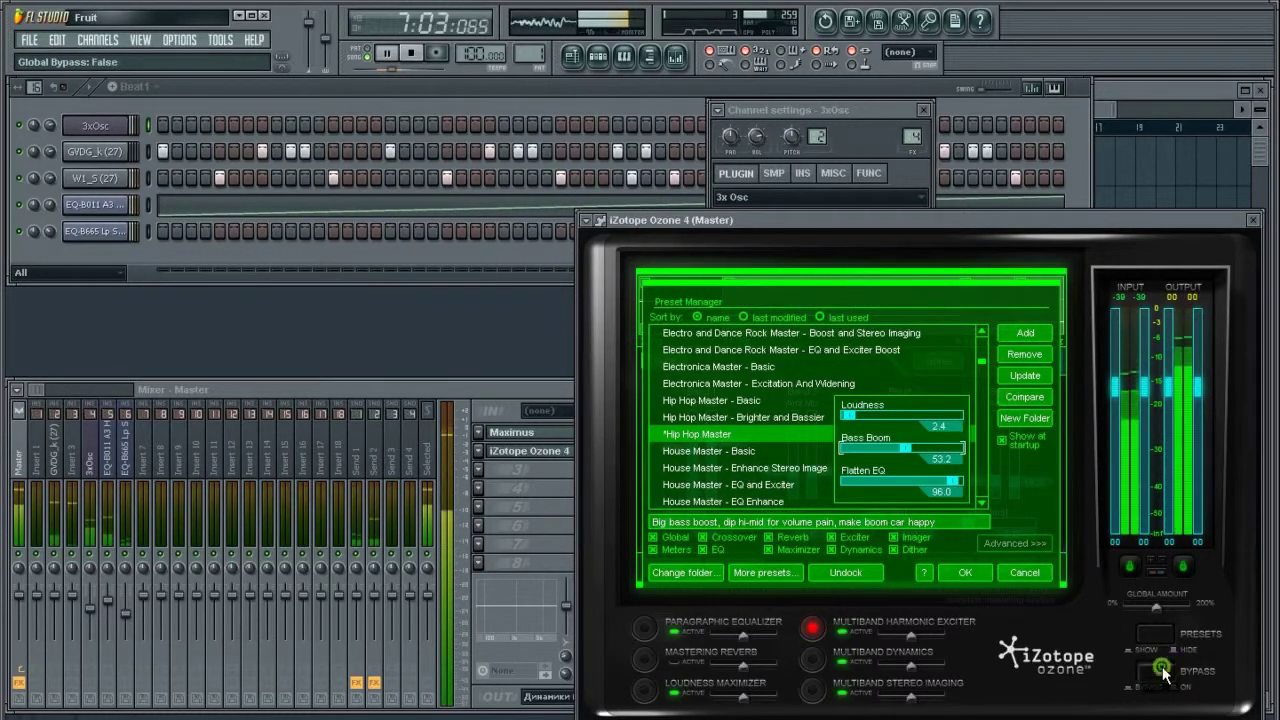
click(972, 576)
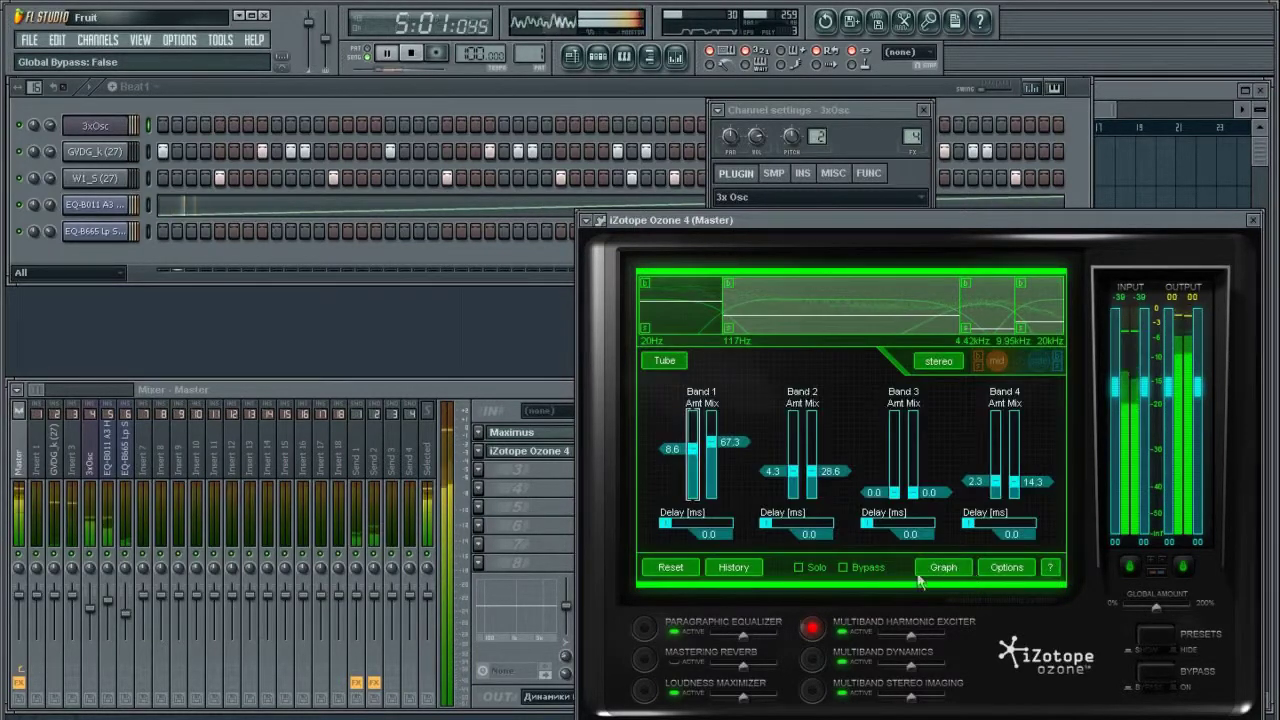
Step: Look through Ozone's Paragraphic Equalizer, Mastering Reverb, Loudness Maximizer and Multiband Harmonic Exciter modules
click(690, 626)
click(710, 658)
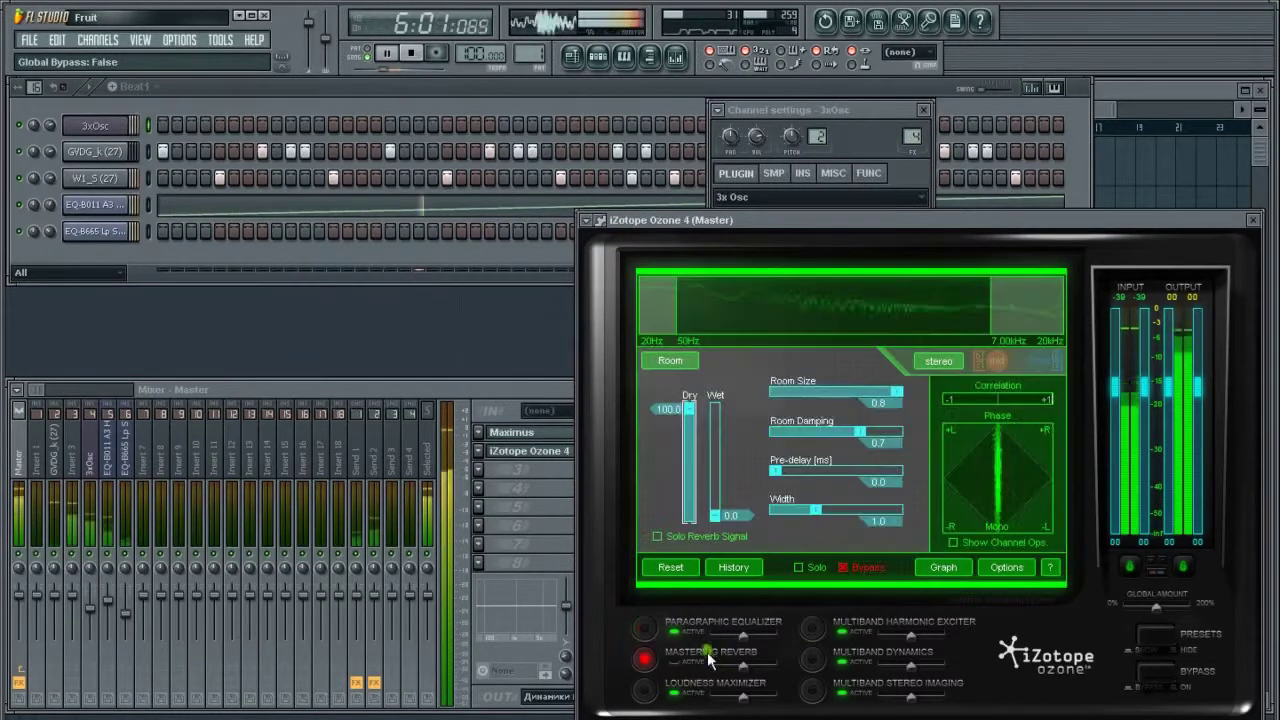
click(712, 684)
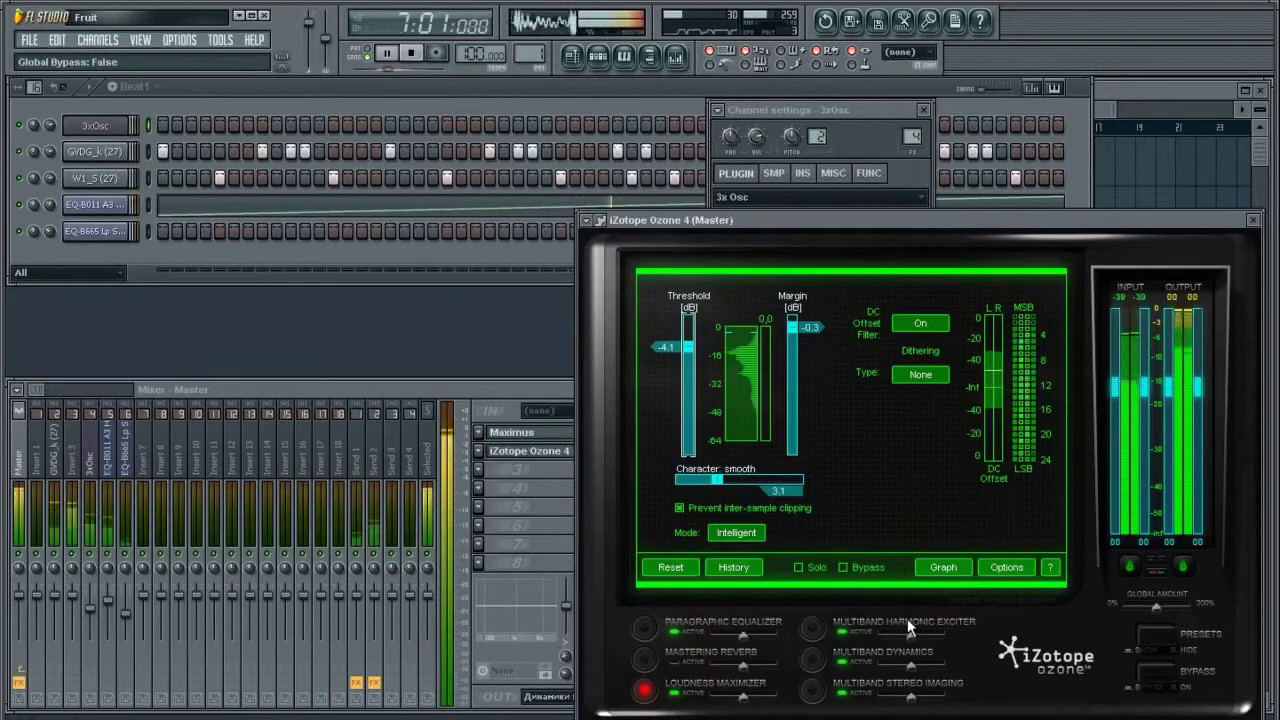
click(859, 630)
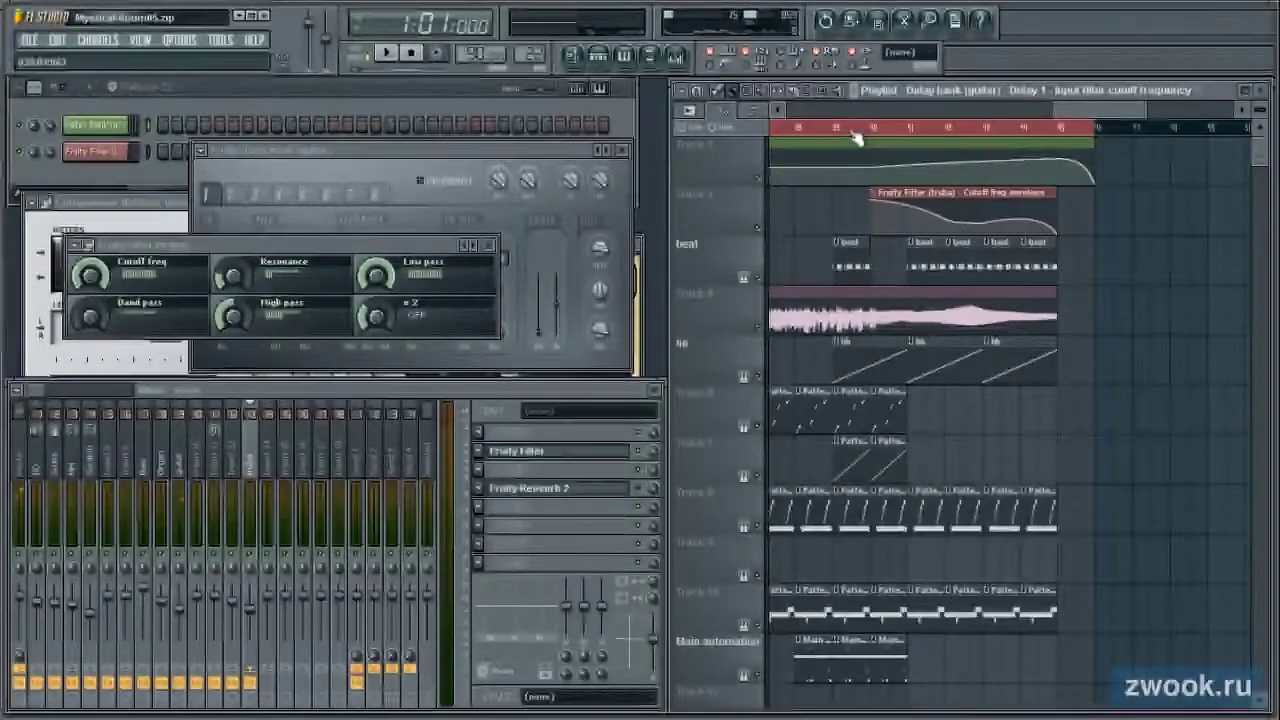
Step: Play the Mystical-Room05 project to hear the Fruity Filter cutoff automation on the truba track, and stop playback
click(400, 53)
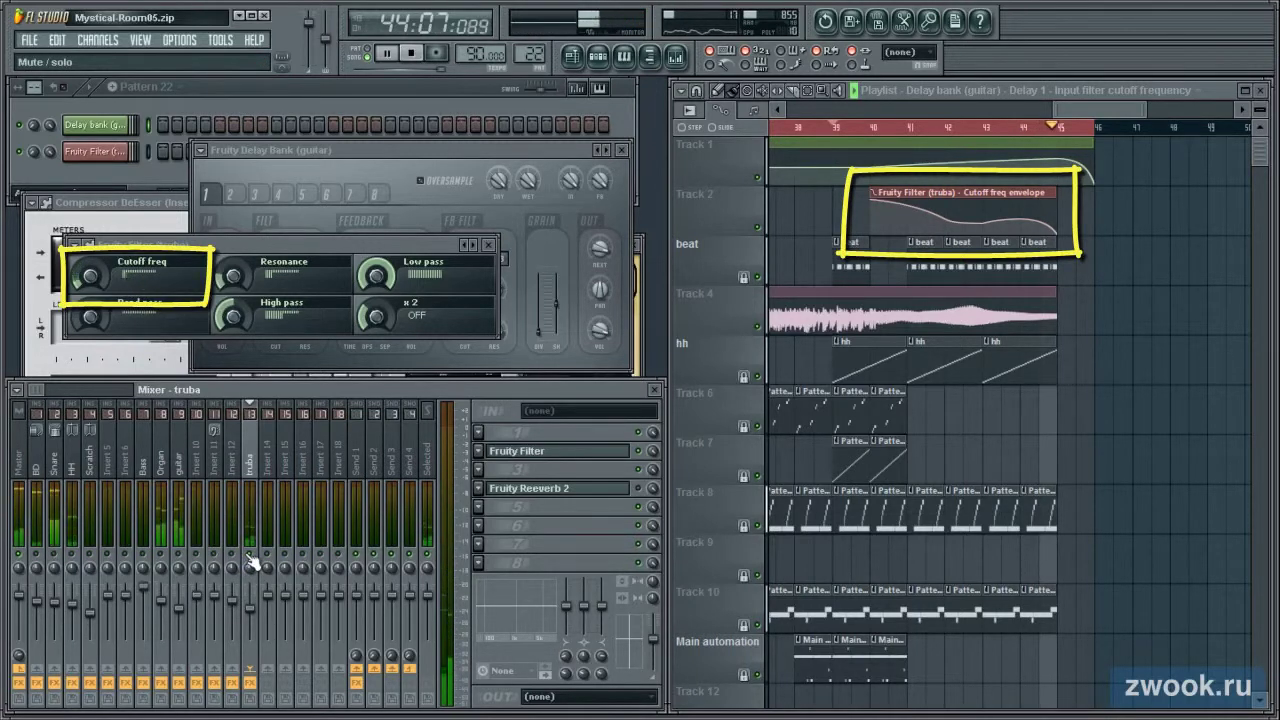
click(415, 57)
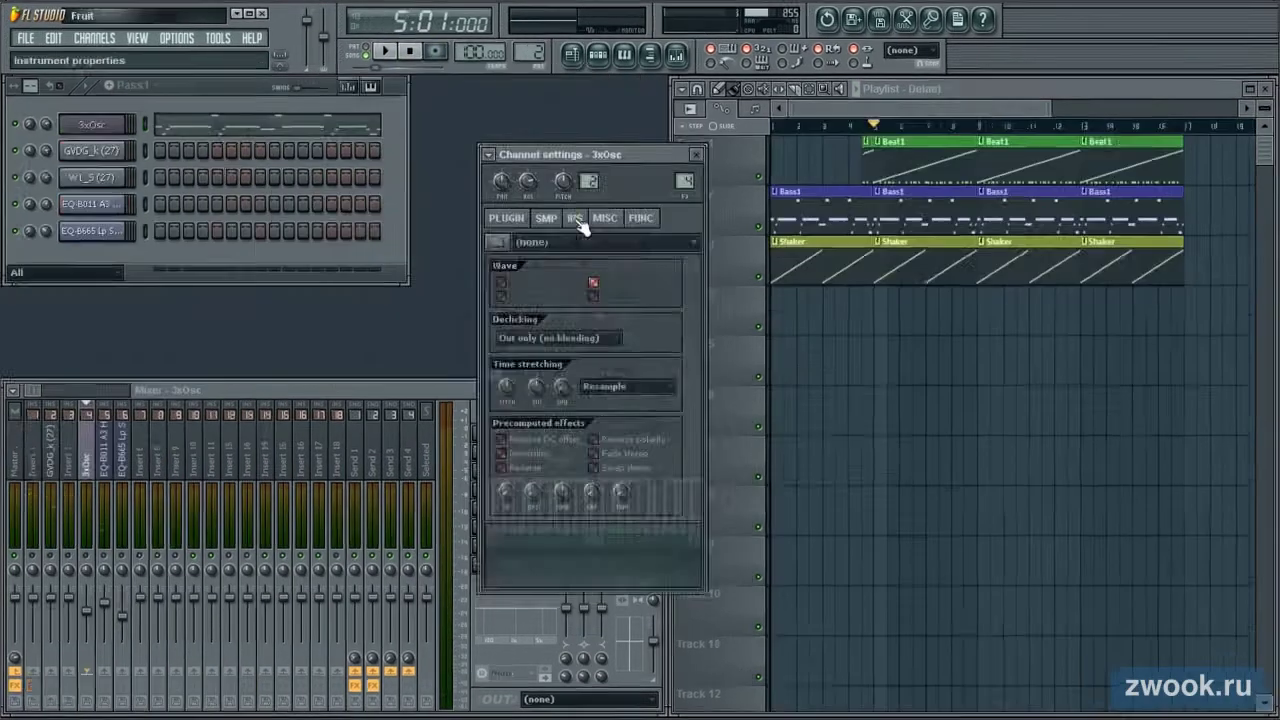
Step: Create an automation clip for the speed of the 3xOsc channel's filter cutoff LFO
click(583, 217)
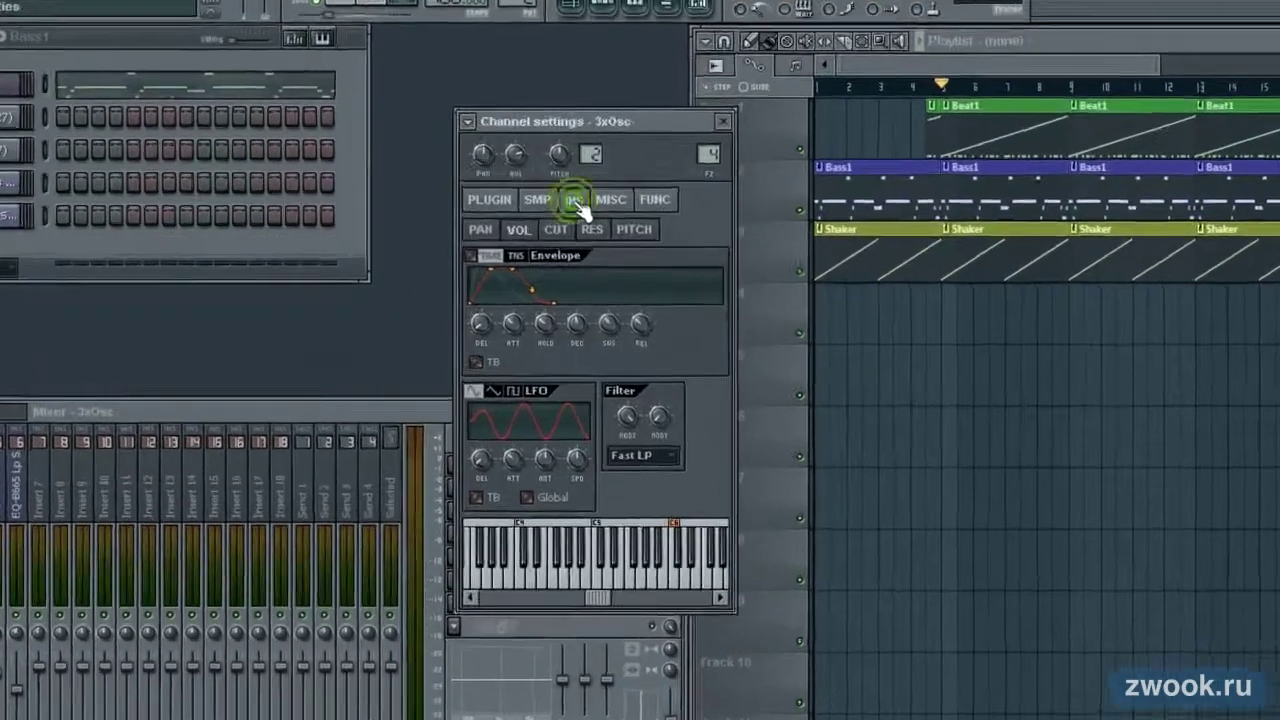
right_click(578, 476)
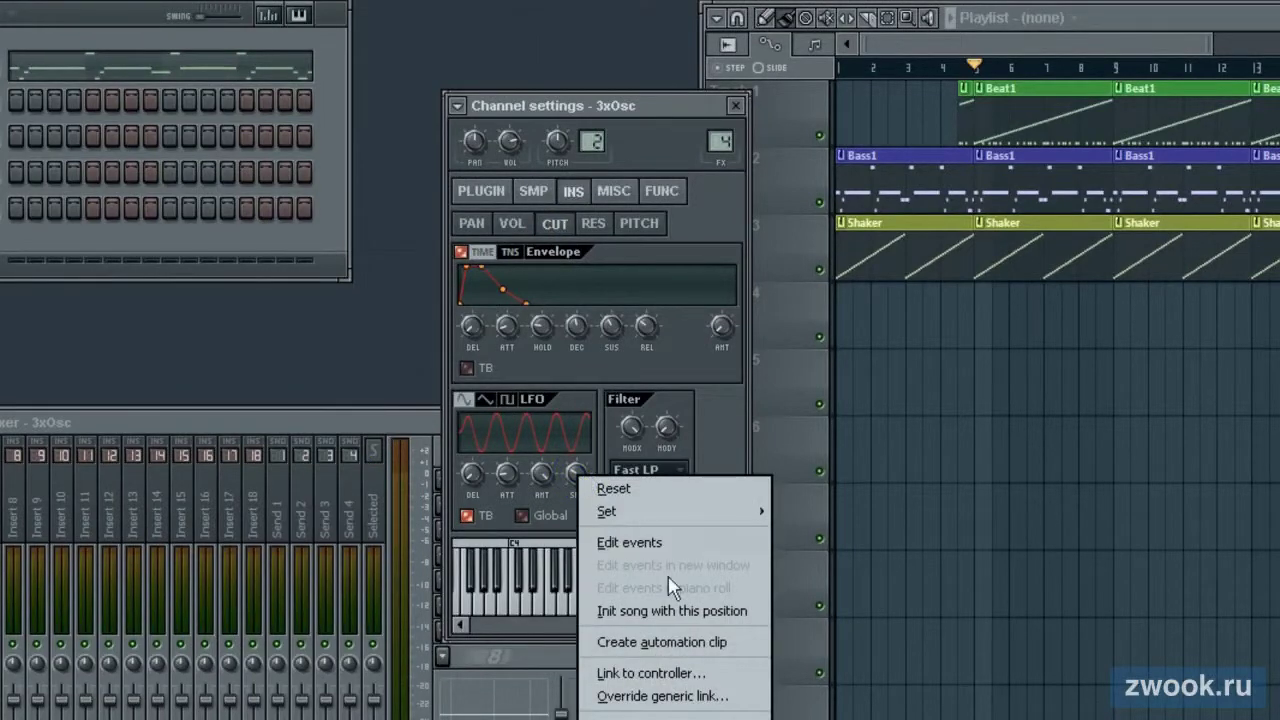
click(682, 642)
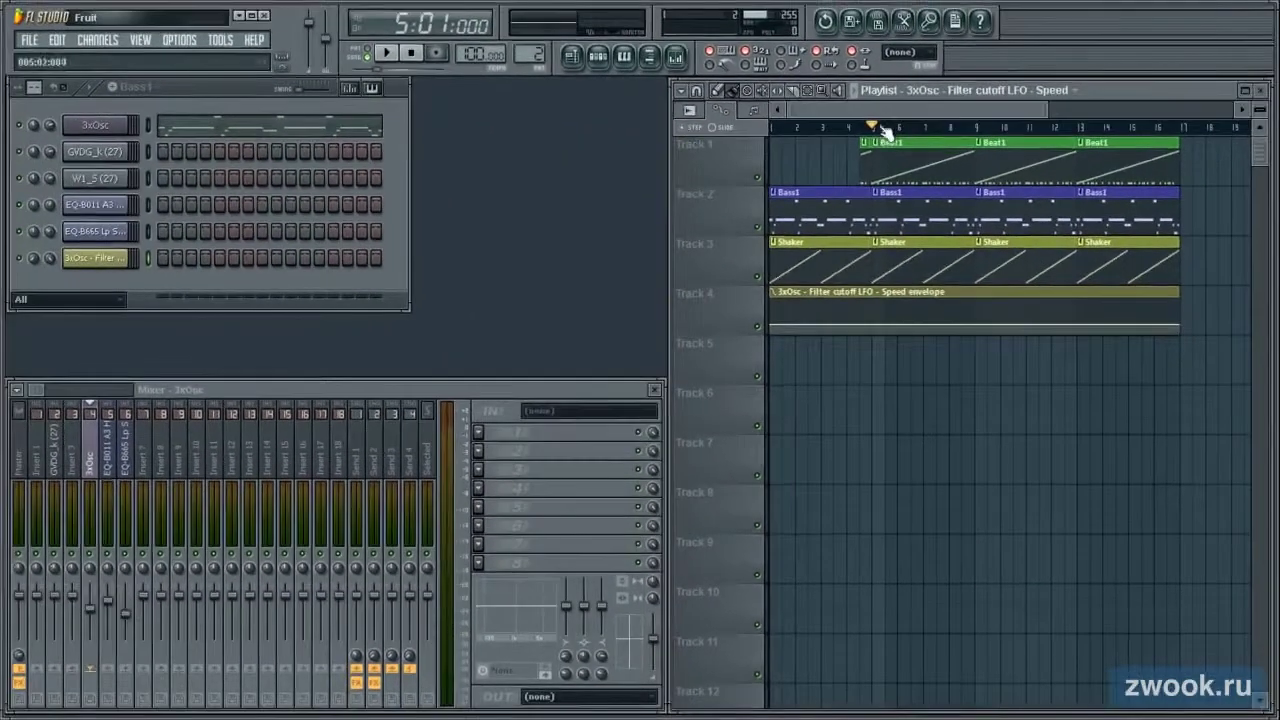
Step: Choose the Draw tool and add a control point at bar 5 in the LFO speed automation clip on Track 4
scroll(907, 115, up, 4)
mouse_move(892, 99)
mouse_down()
mouse_move(874, 113)
mouse_move(757, 106)
mouse_up()
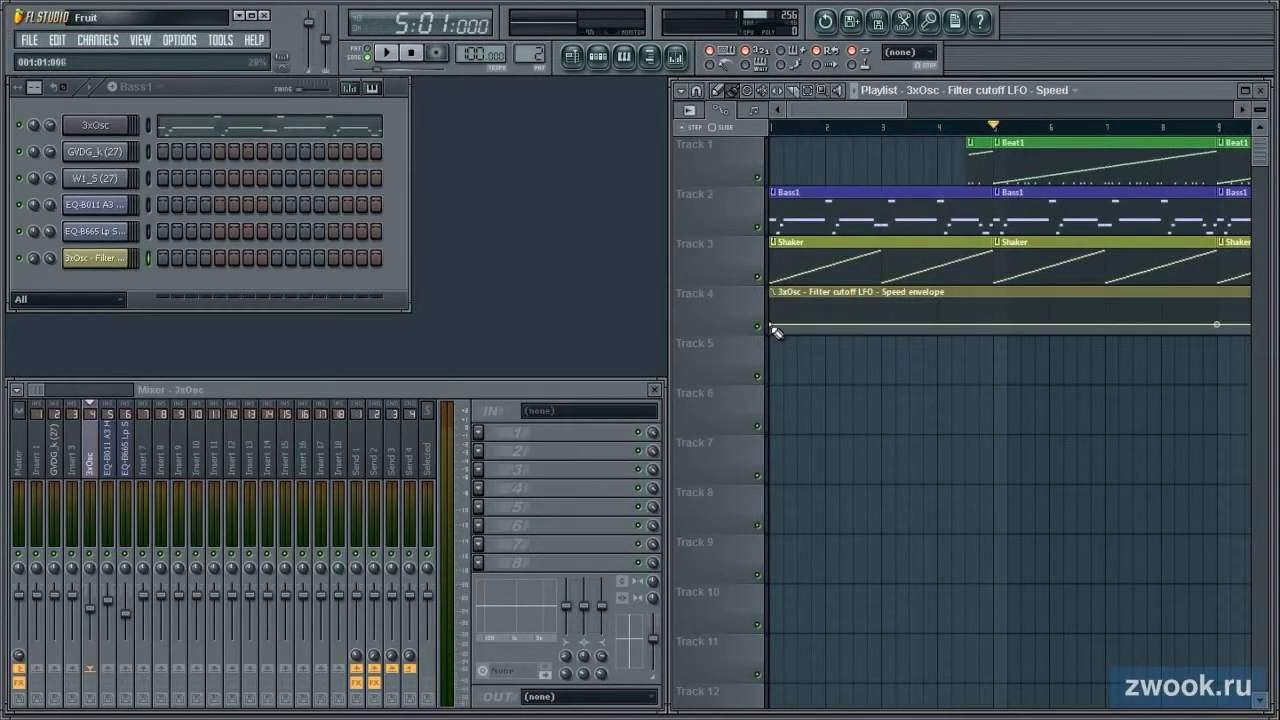
drag(854, 114, 897, 114)
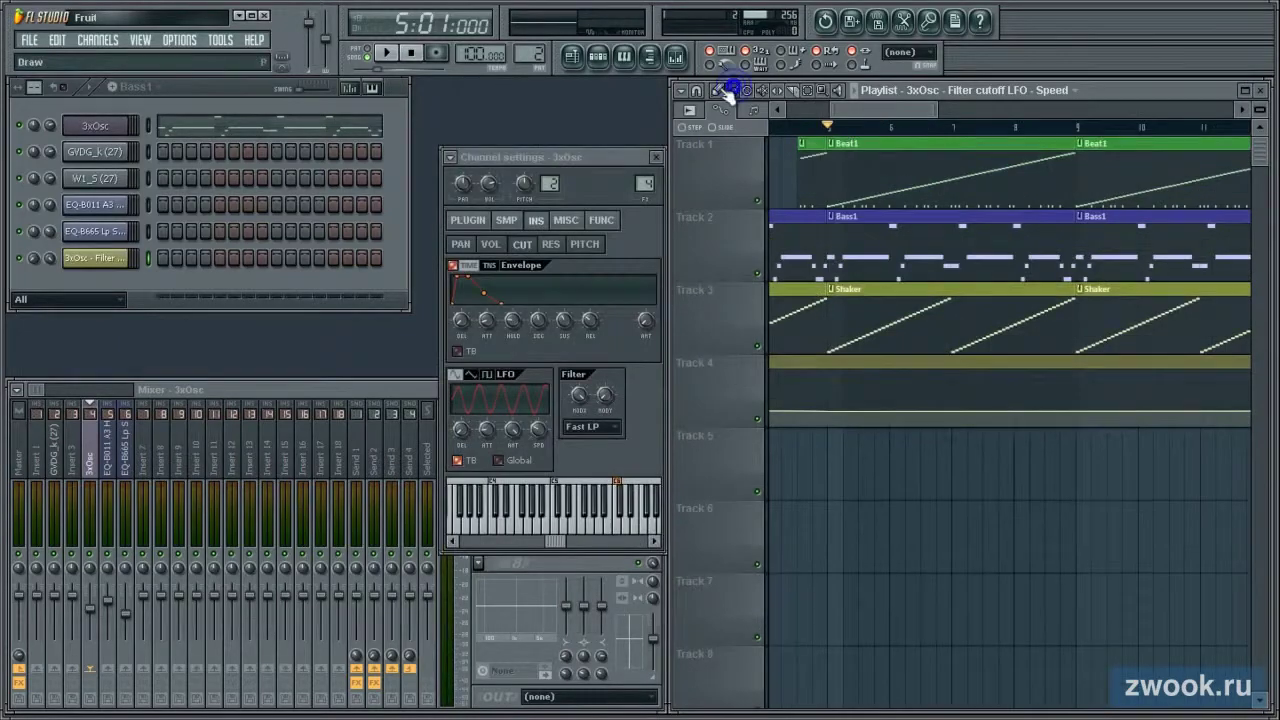
click(719, 90)
right_click(830, 408)
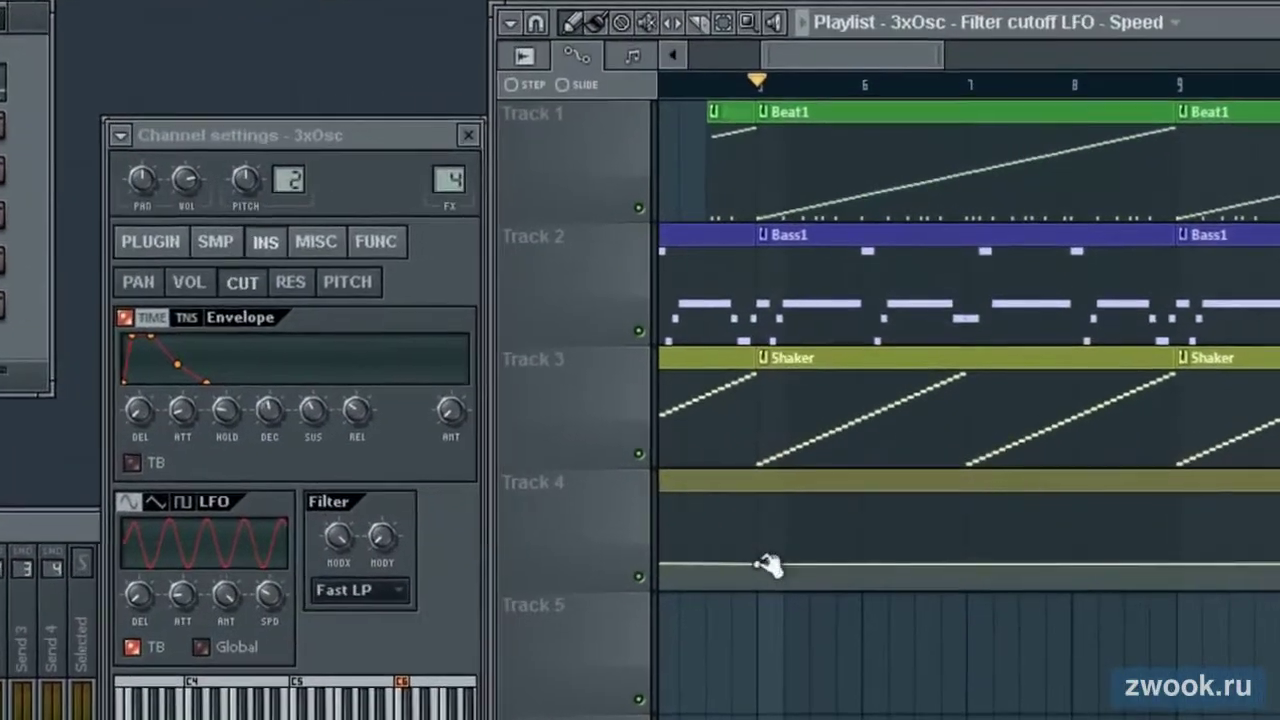
Step: Shape the LFO speed envelope with a curved rise to a peak at bar 6 and a curved fall back by bar 7
click(836, 566)
drag(847, 568, 873, 516)
drag(966, 514, 966, 568)
drag(914, 513, 902, 578)
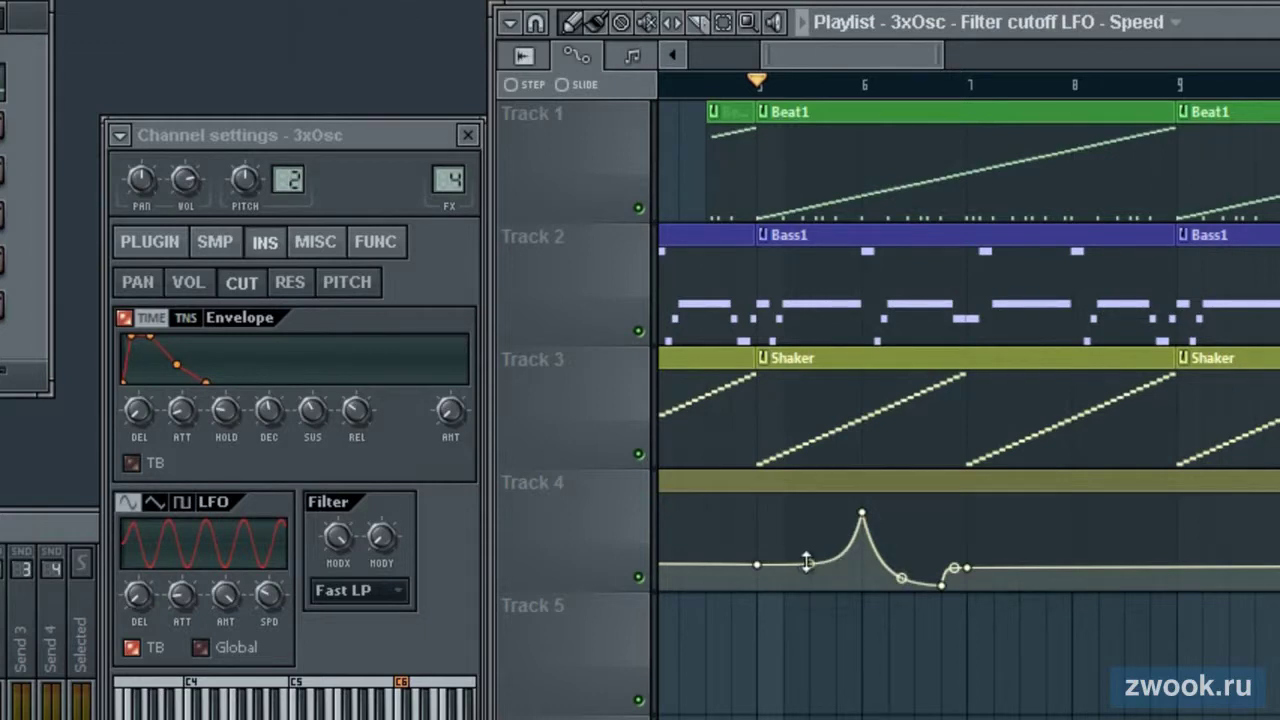
drag(807, 562, 810, 550)
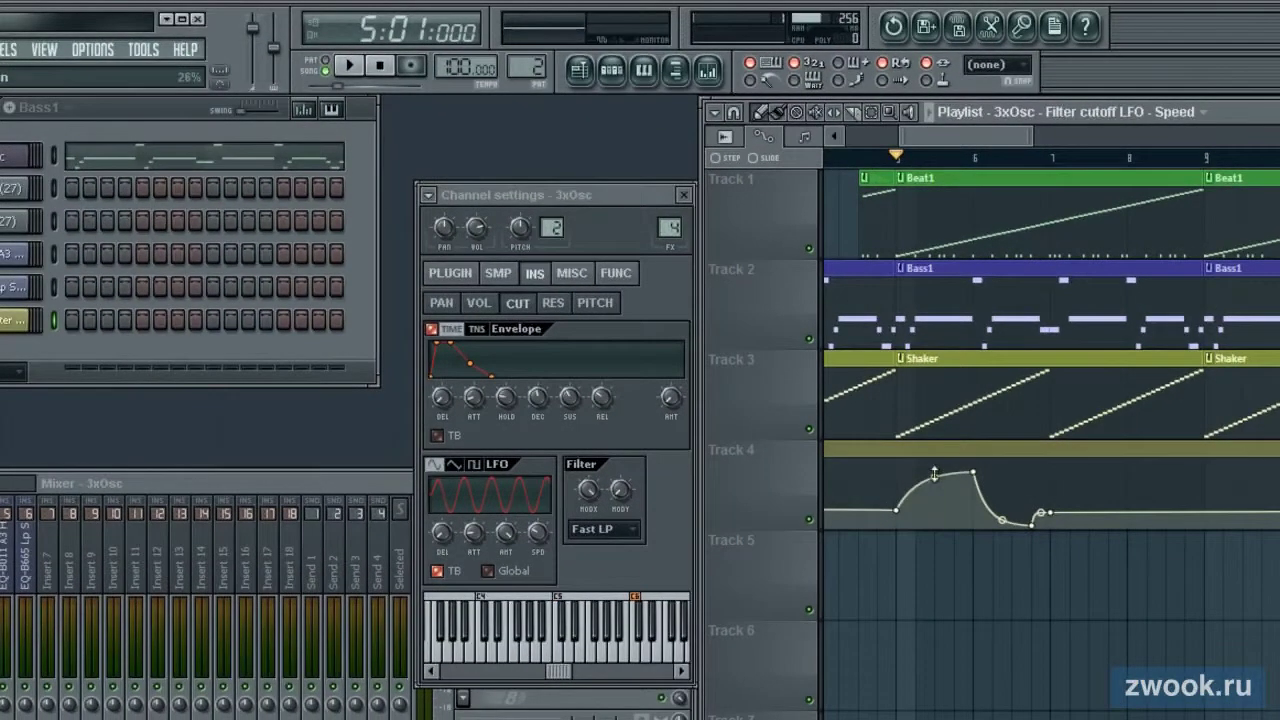
Step: Play the song from bar 5, stop and replay it to check the automated LFO speed on 3xOsc
click(352, 66)
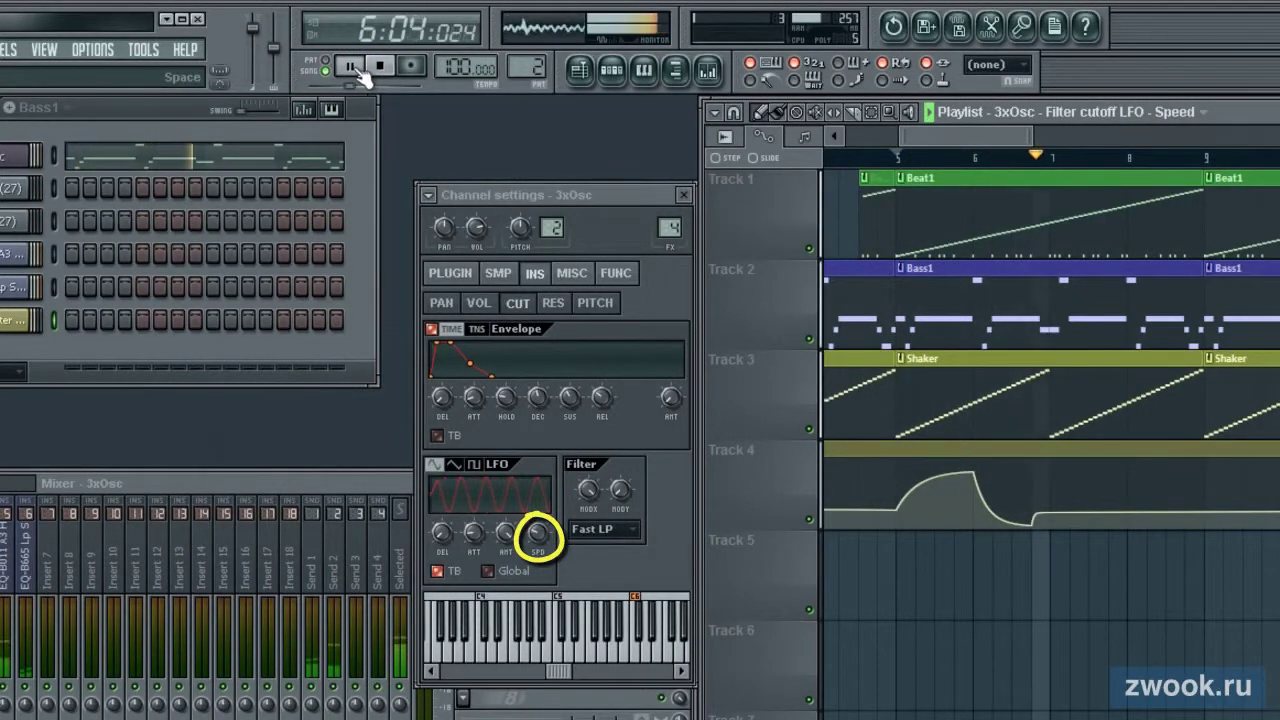
click(380, 66)
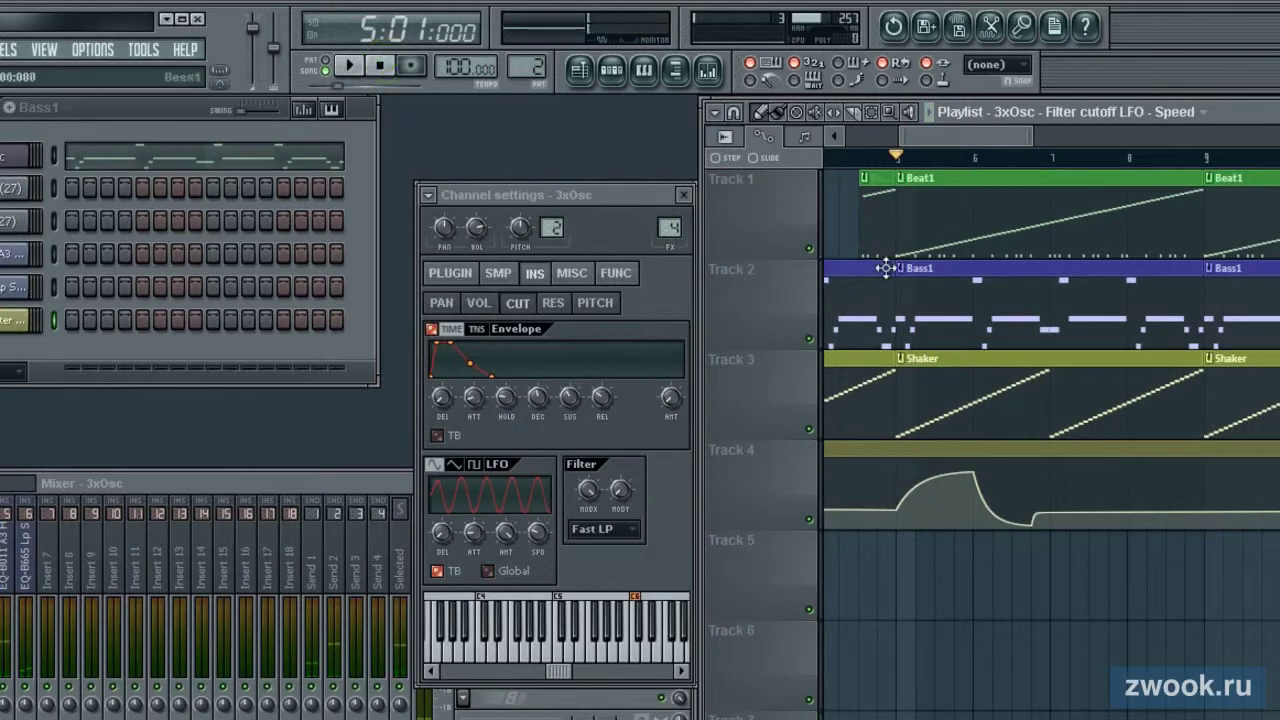
click(350, 66)
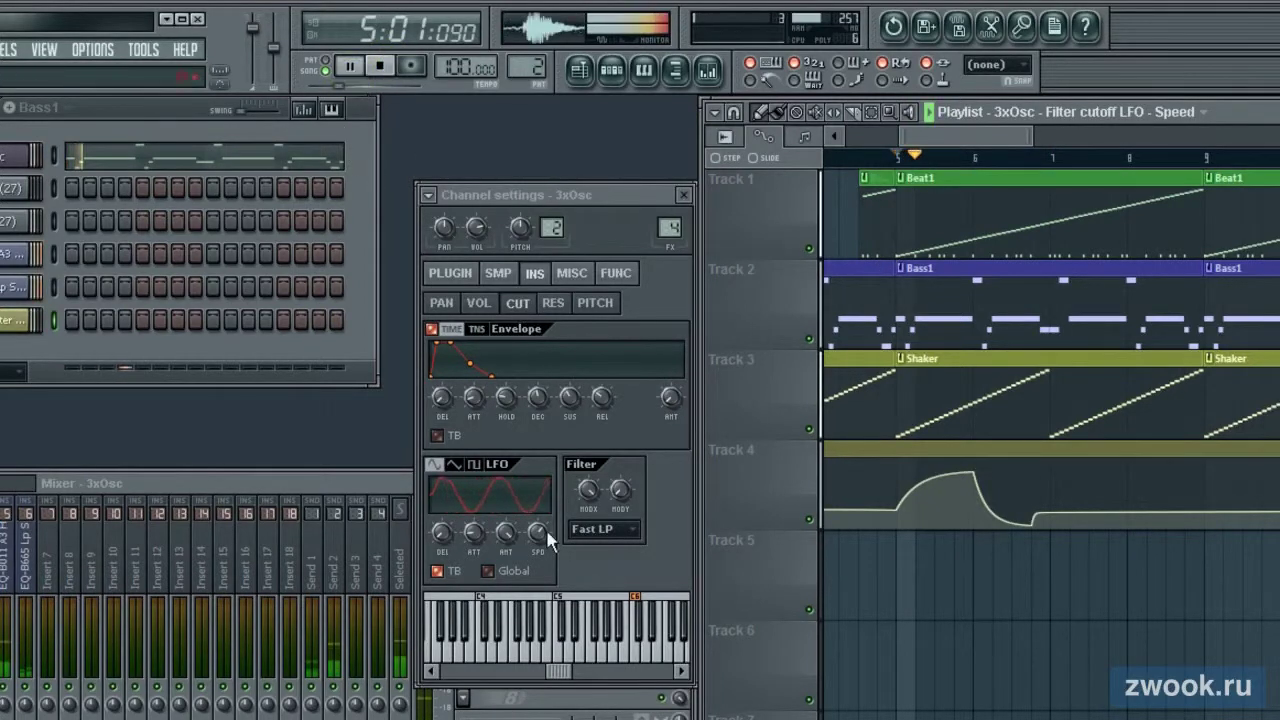
Step: Stop playback and extend the LFO speed envelope on Track 4 with a wider peak after bar 6, a square step before bar 8 and a low section to bar 9
scroll(538, 533, up, 5)
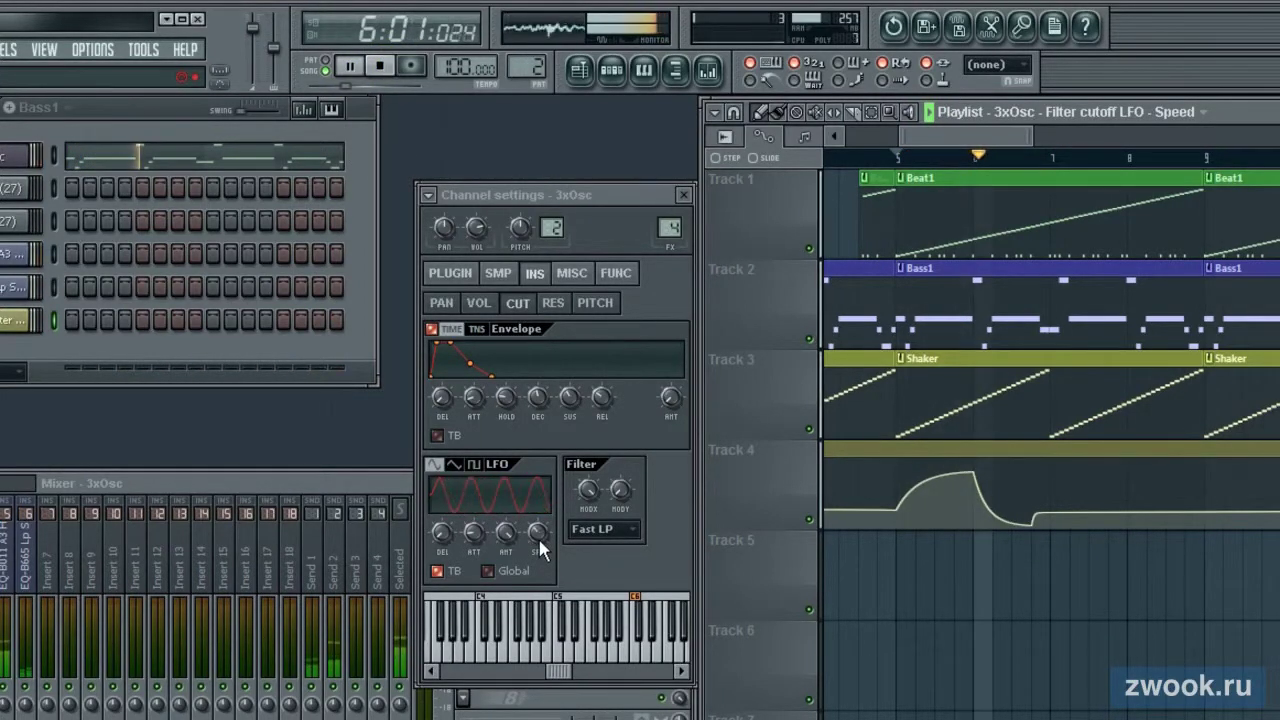
click(380, 65)
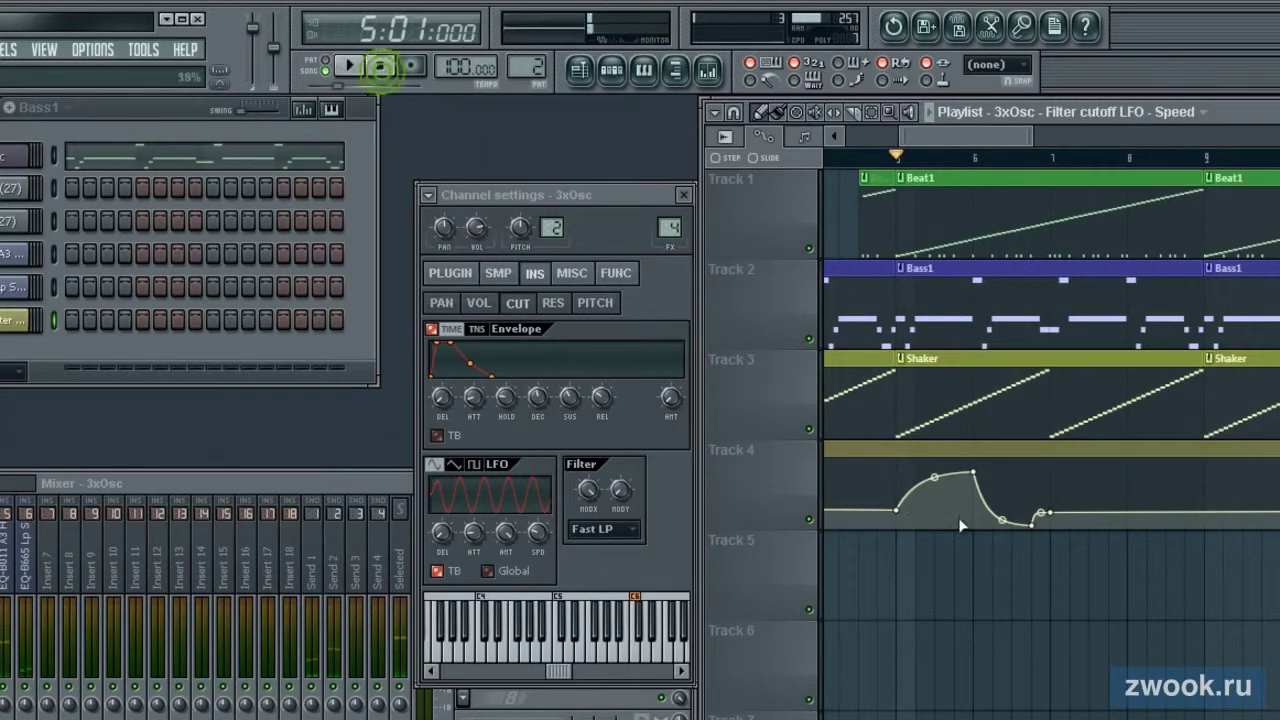
drag(1003, 517, 985, 480)
mouse_move(1129, 512)
mouse_down()
mouse_move(1089, 493)
mouse_move(1129, 493)
mouse_move(1140, 522)
mouse_move(1164, 528)
mouse_up()
right_click(1109, 494)
click(1058, 158)
right_click(1146, 495)
click(1103, 158)
right_click(1206, 505)
Step: Play the song from bar 5 past bar 9 to hear the reshaped LFO speed envelope, and stop it
click(898, 157)
key(space)
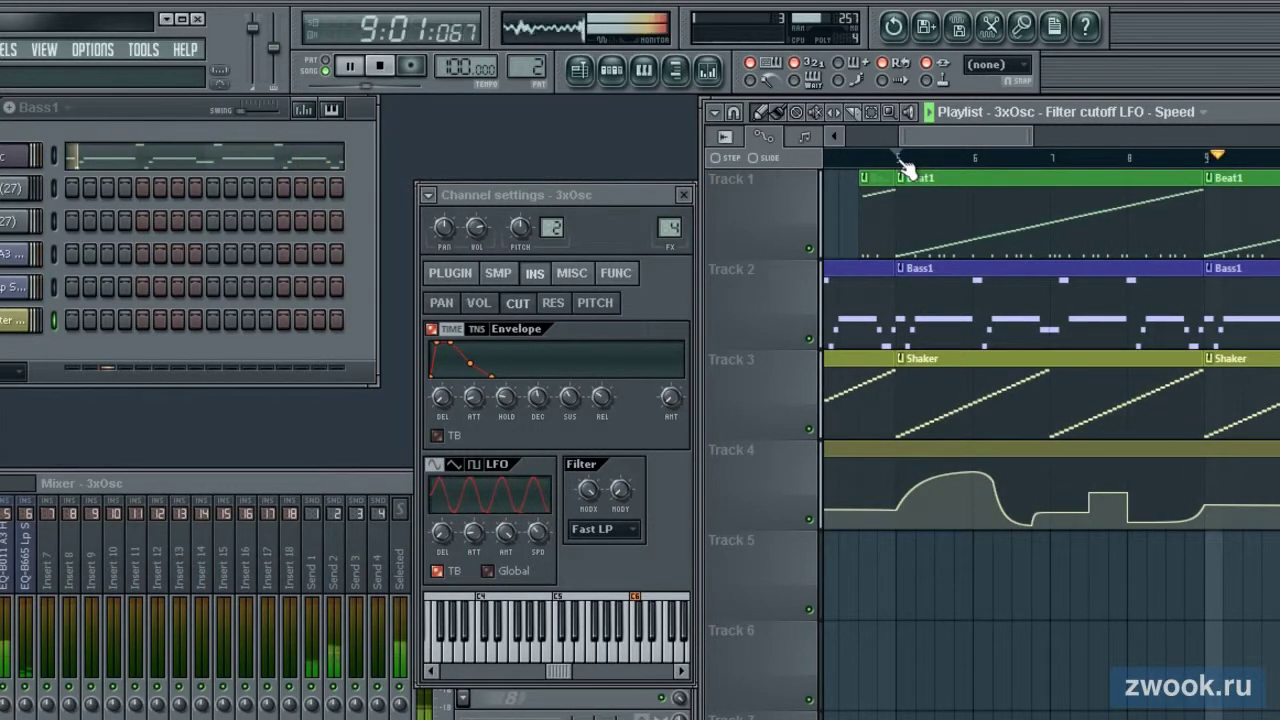
click(382, 67)
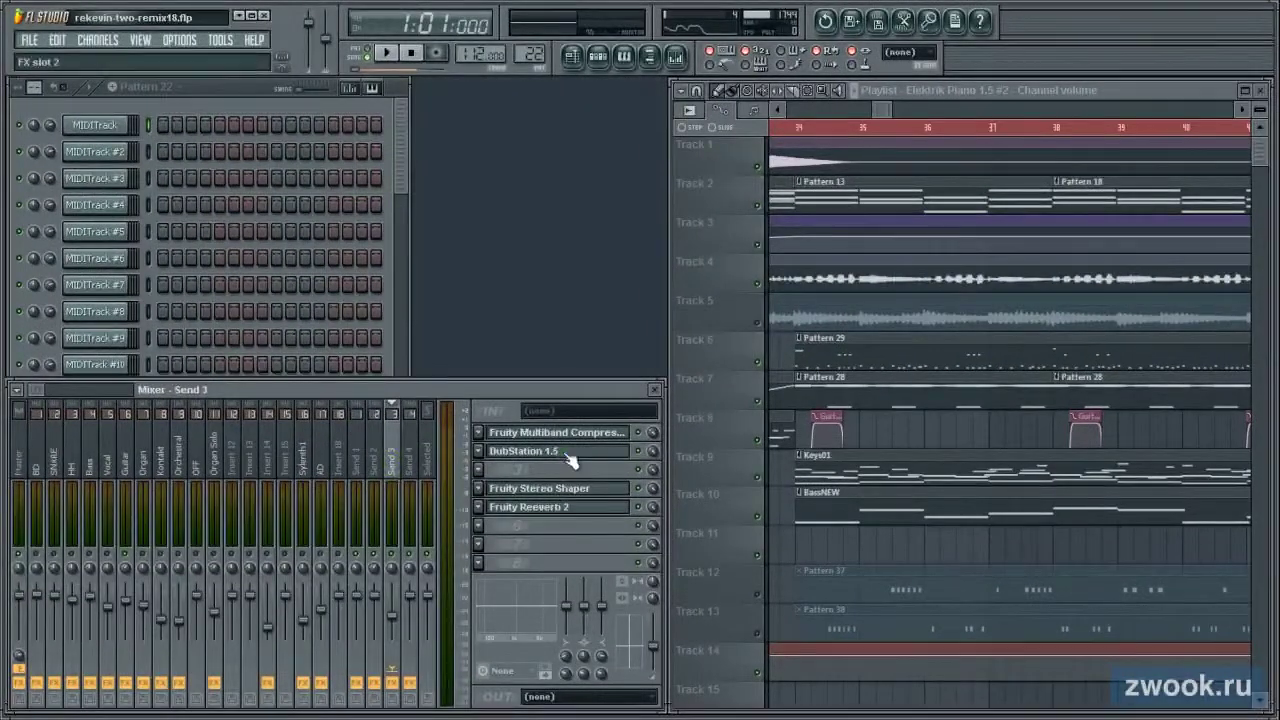
Step: View the DubStation 1.5 delay on Send 3, and examine the Guitar to Send 3 automation clip on Track 8 near bar 34
click(570, 456)
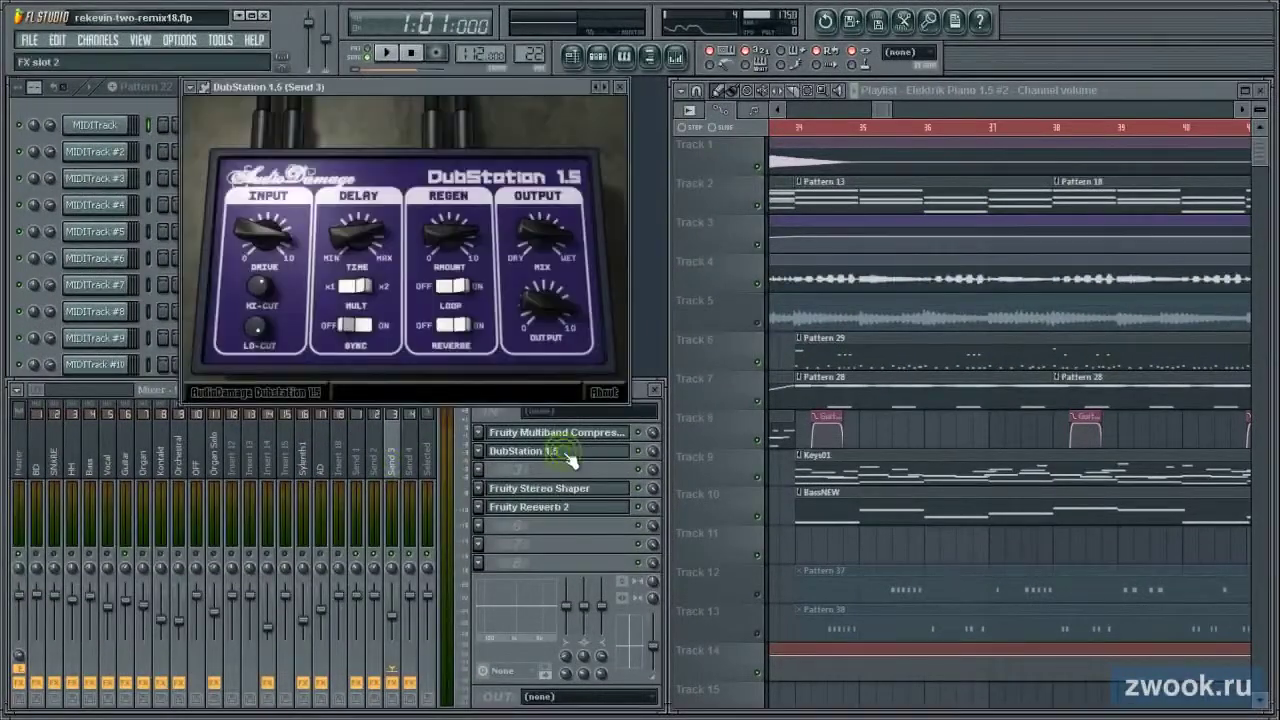
click(620, 84)
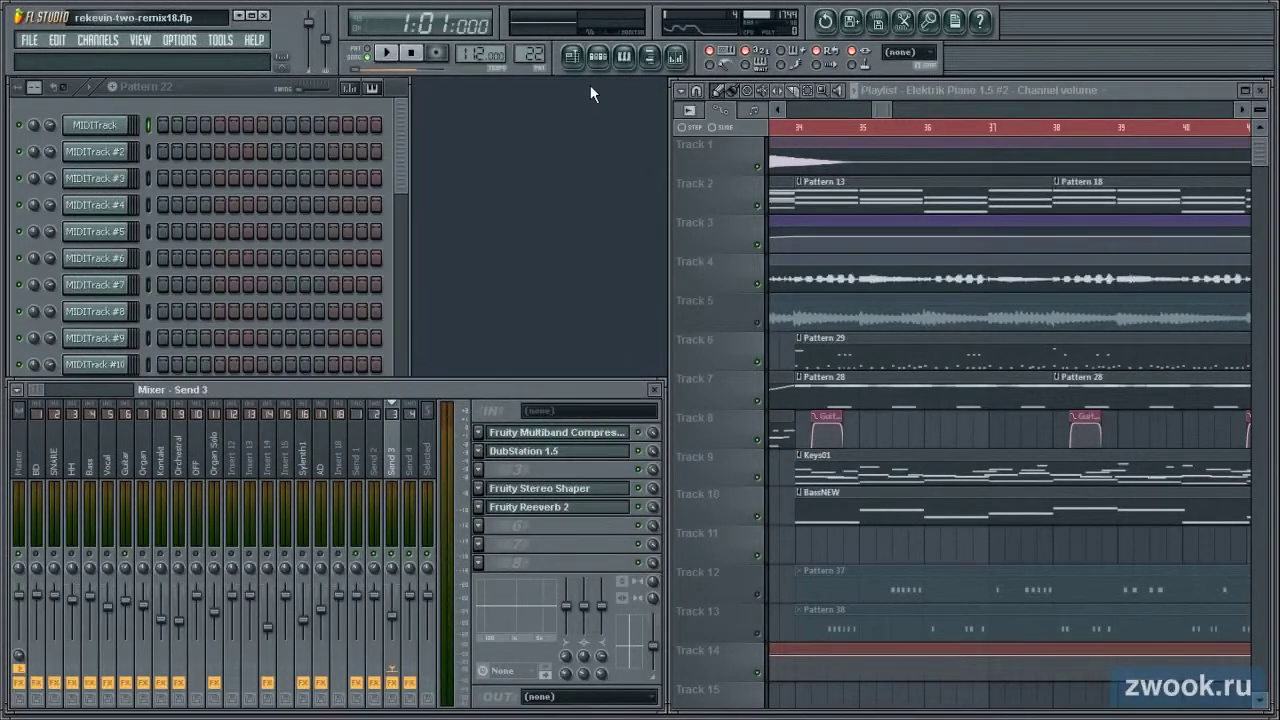
click(124, 470)
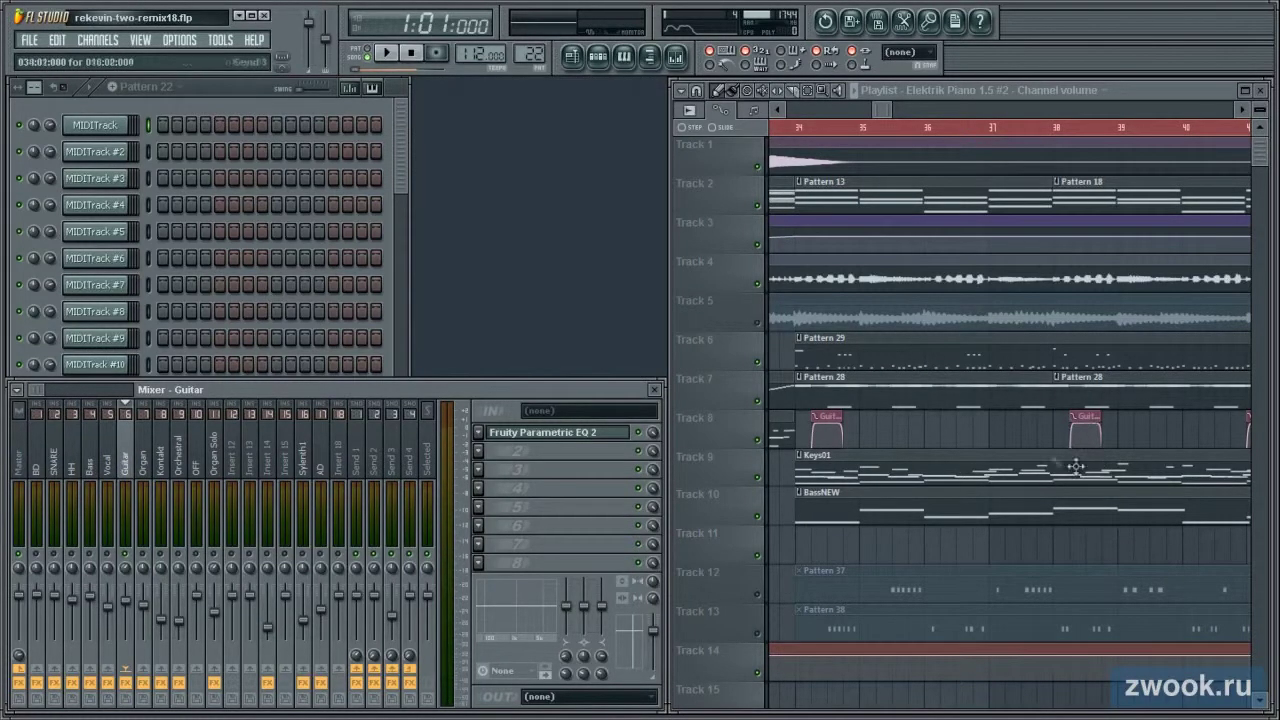
scroll(850, 134, up, 5)
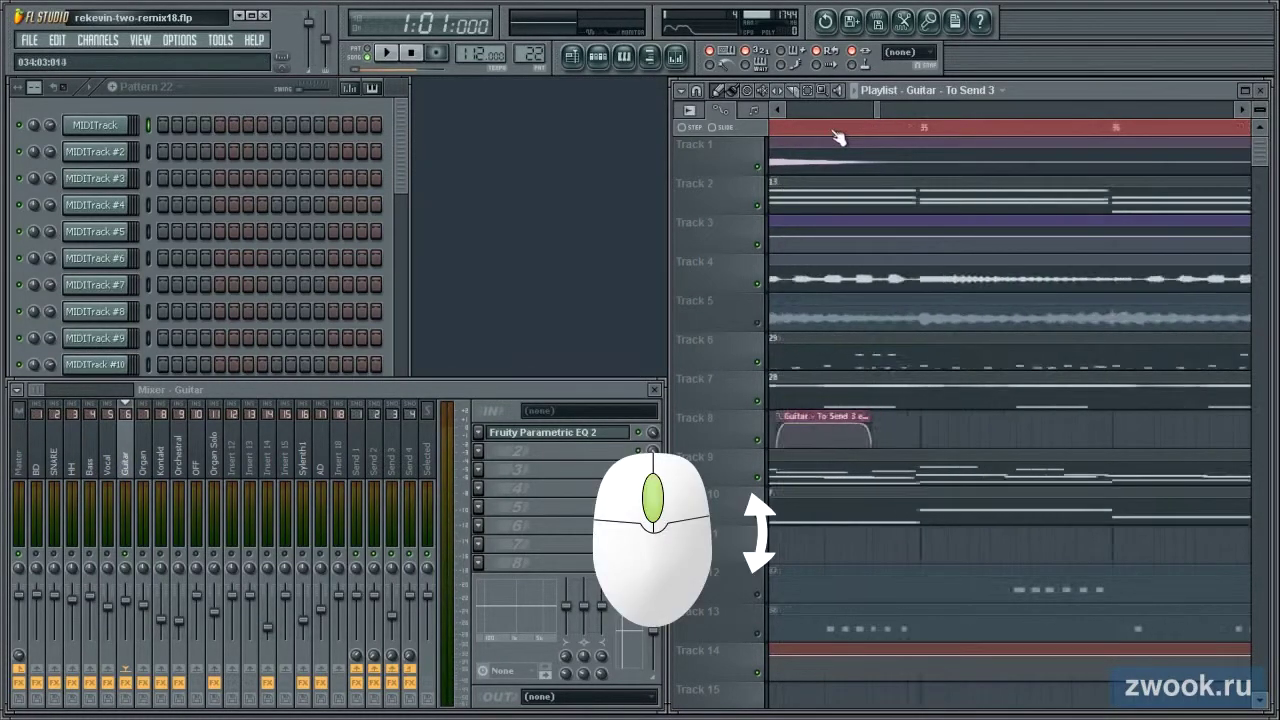
click(778, 110)
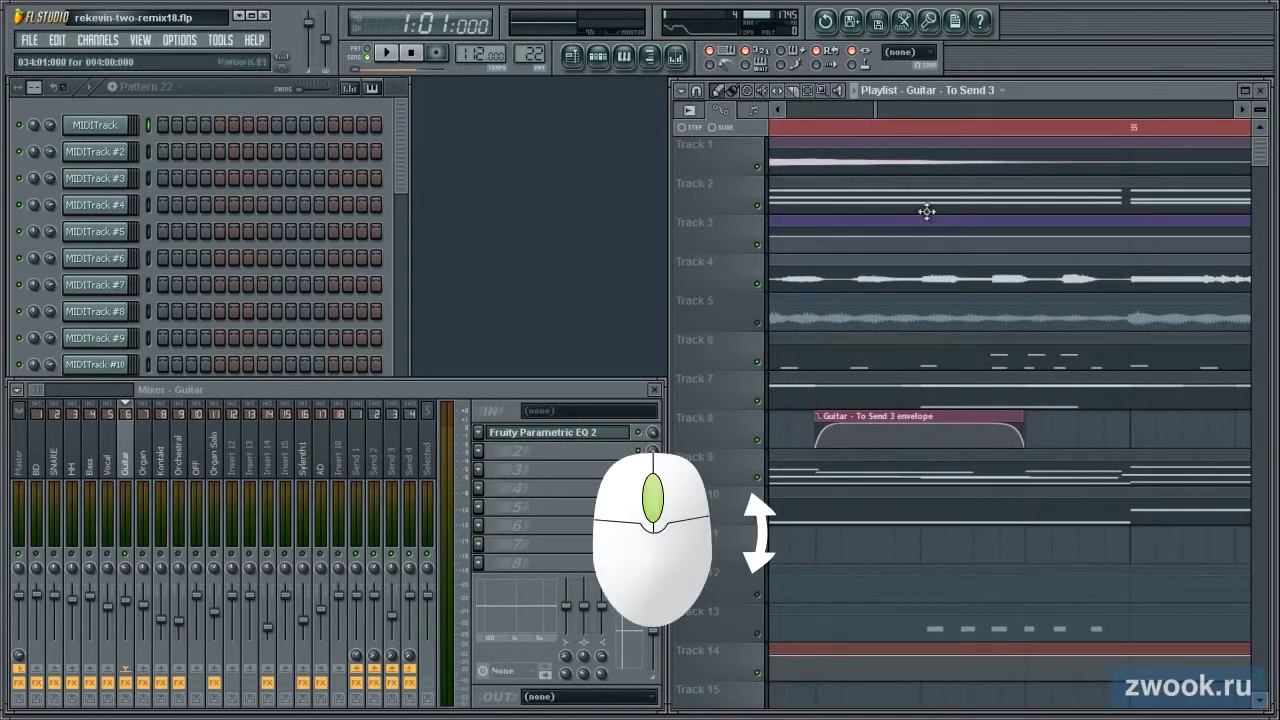
scroll(875, 118, down, 5)
drag(875, 115, 877, 116)
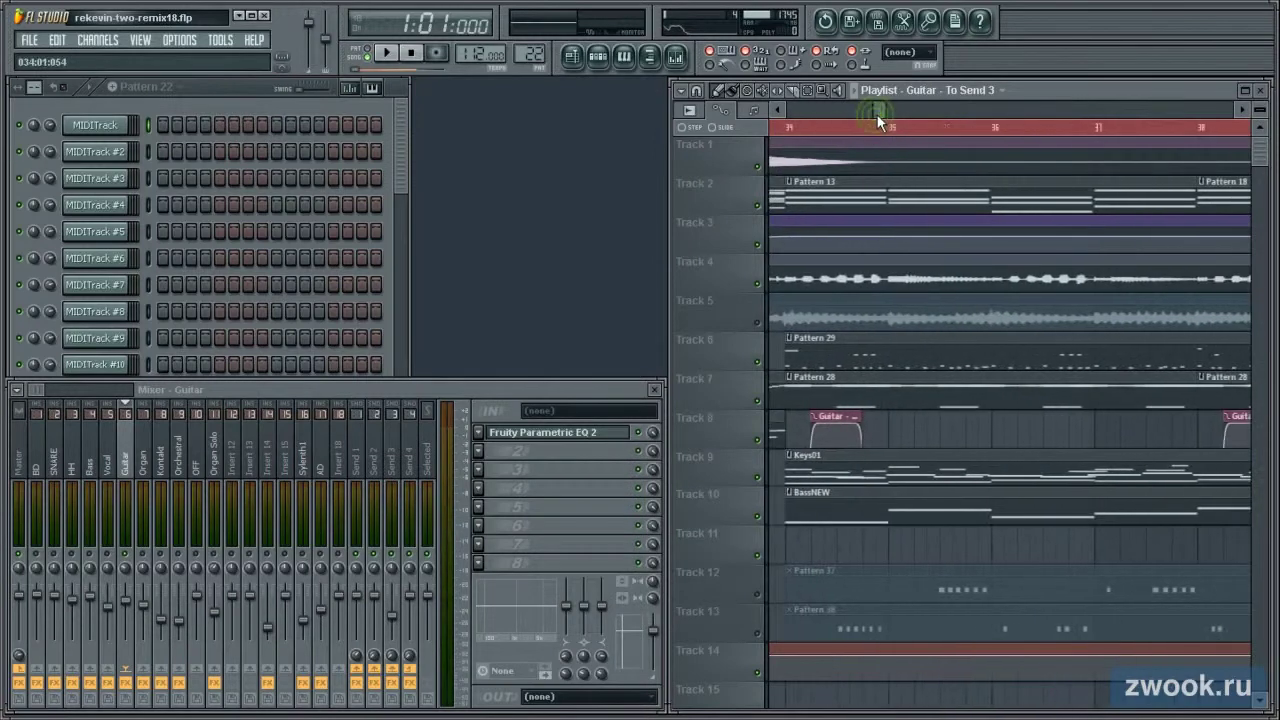
Step: Play the song from bar 34 and follow the Guitar to Send 3 automation clips in the playlist
click(788, 127)
key(space)
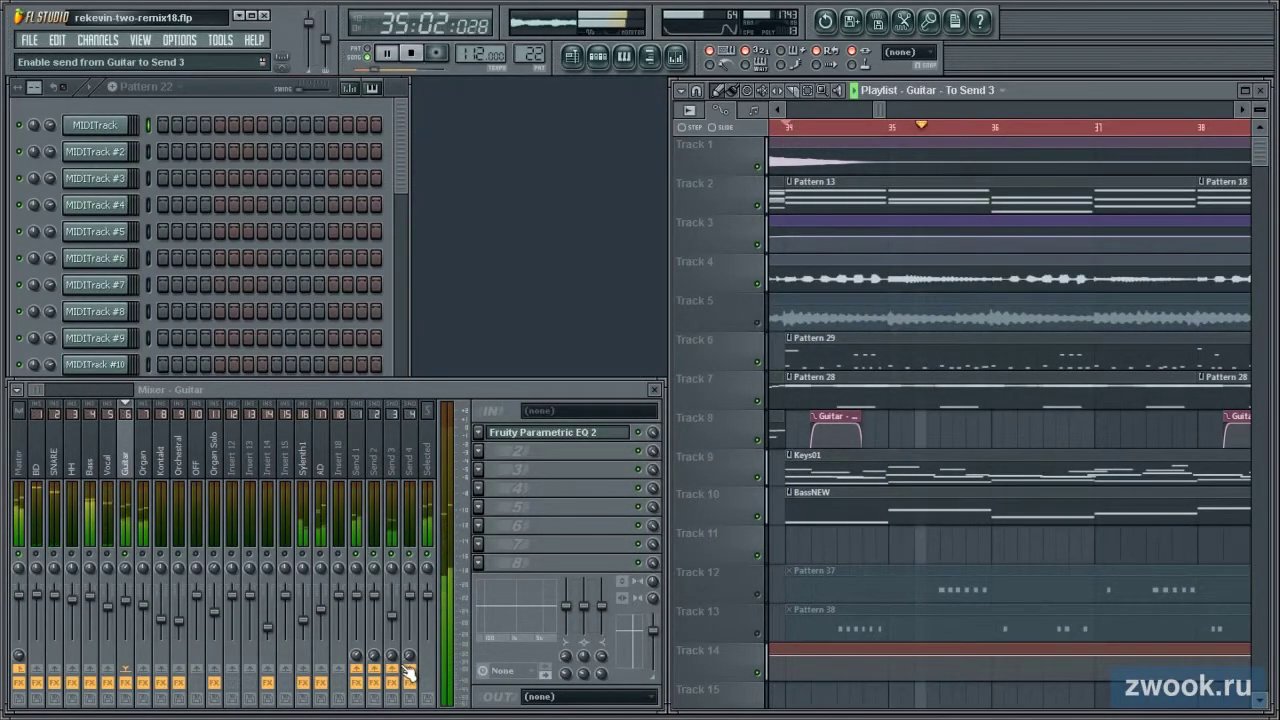
scroll(975, 139, down, 3)
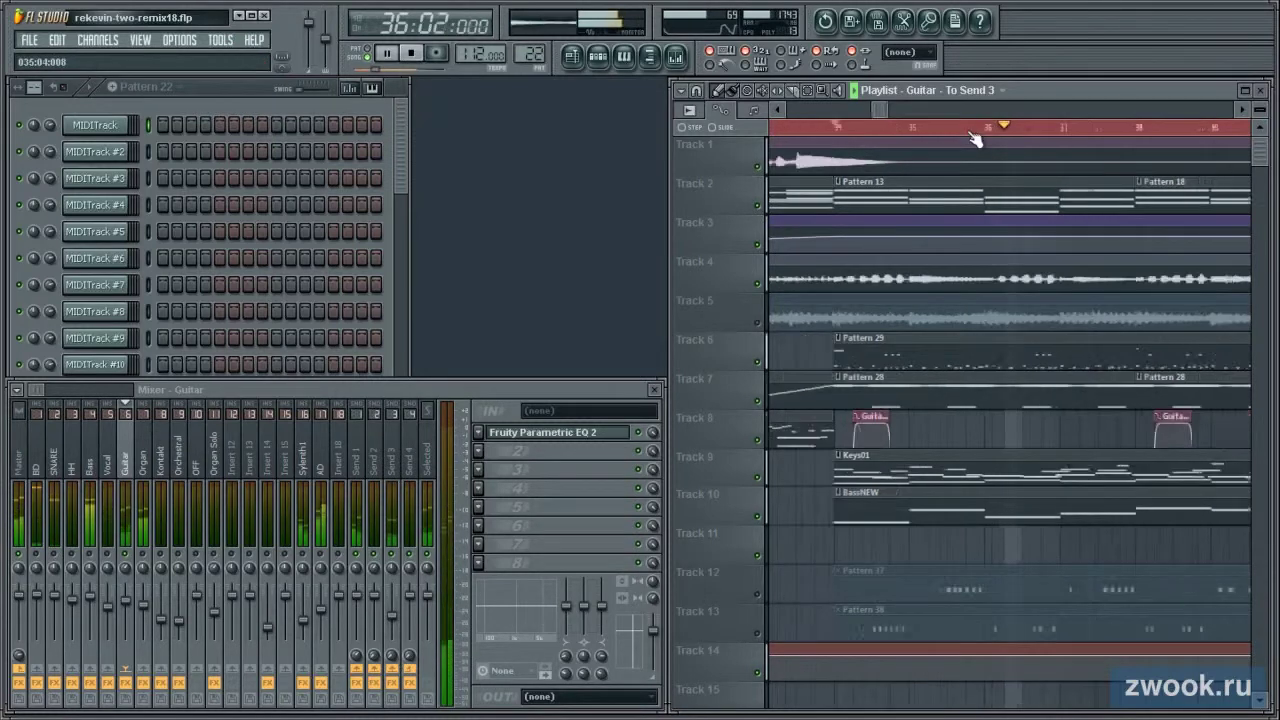
drag(882, 110, 895, 102)
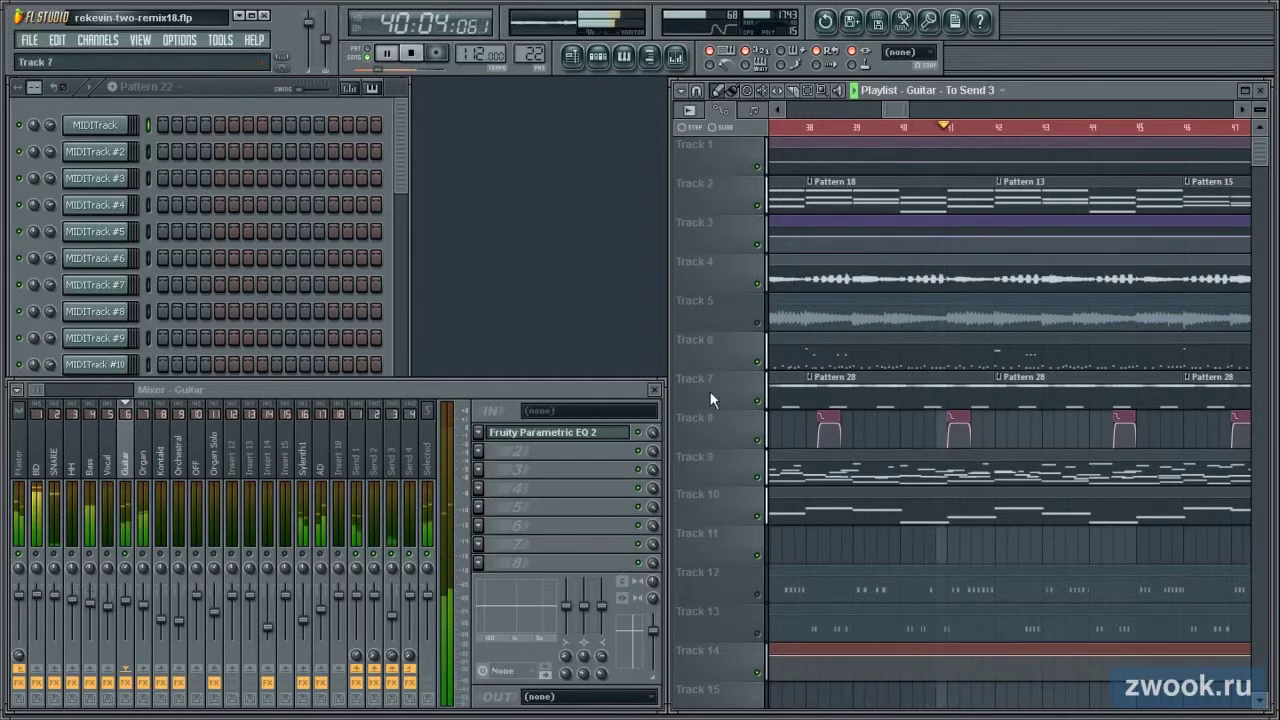
Step: Toggle the Guitar mixer track's mute during playback to compare the mix with and without it
click(126, 557)
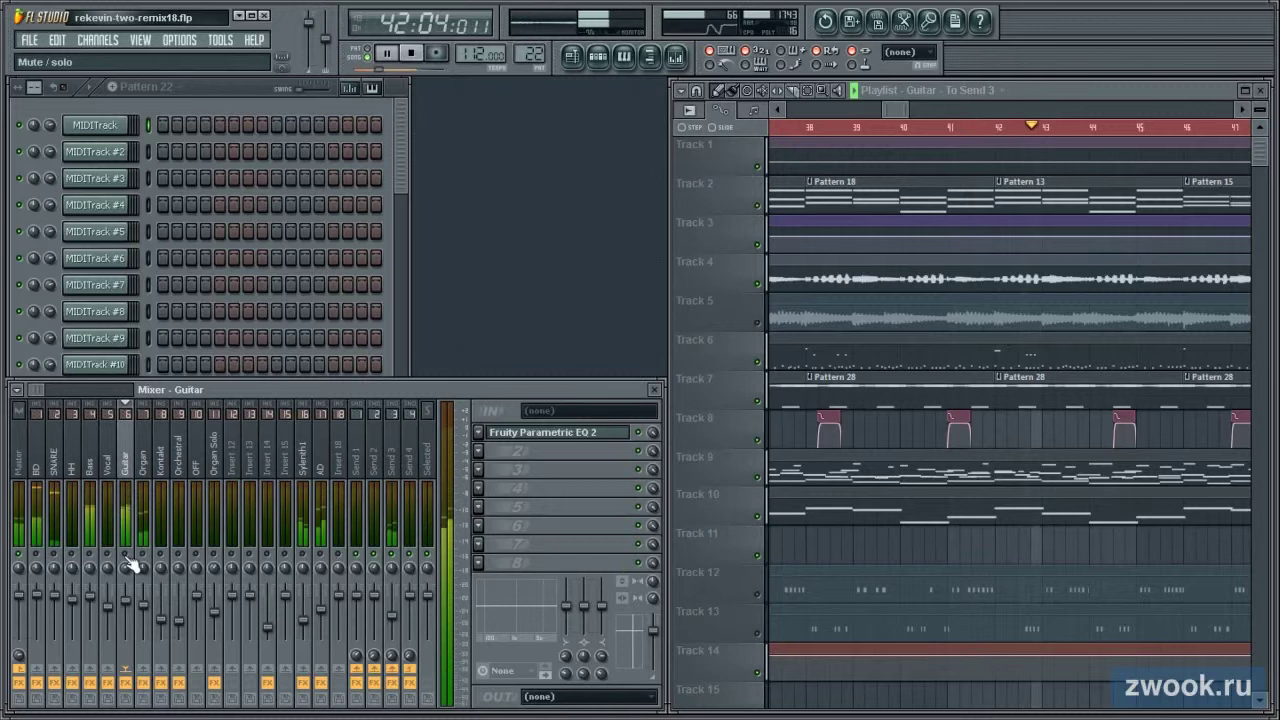
click(126, 557)
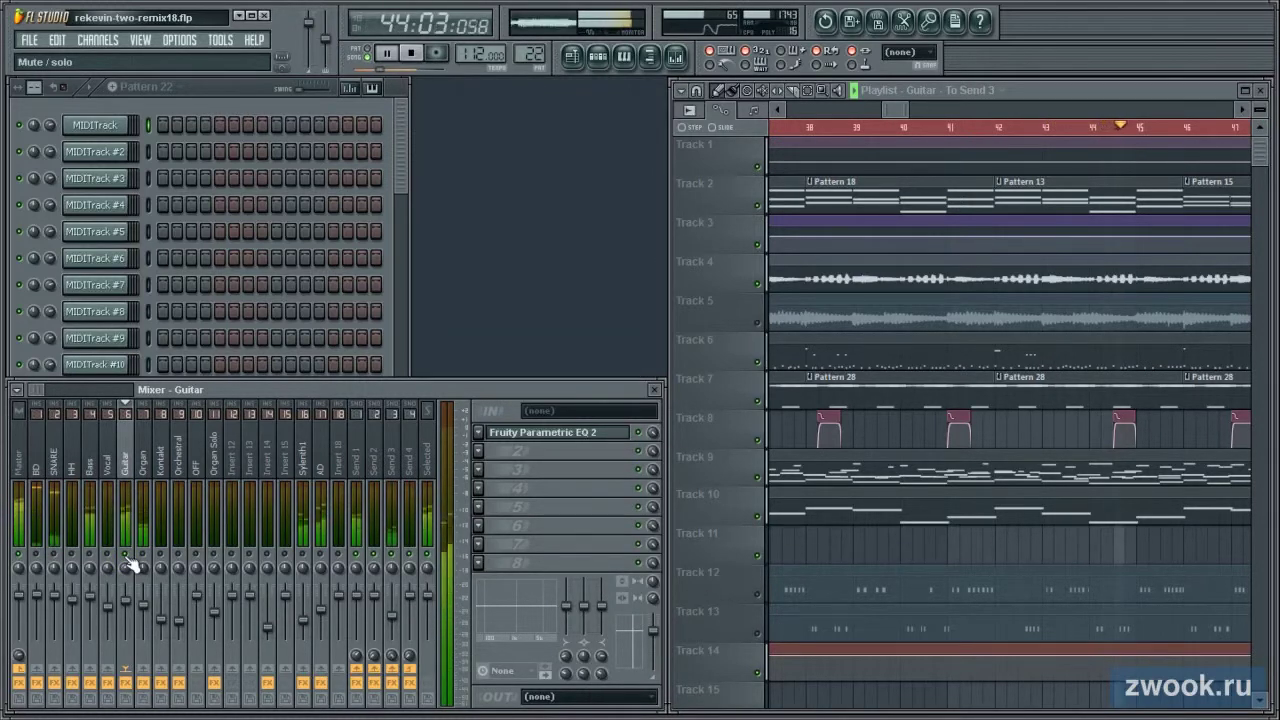
click(129, 561)
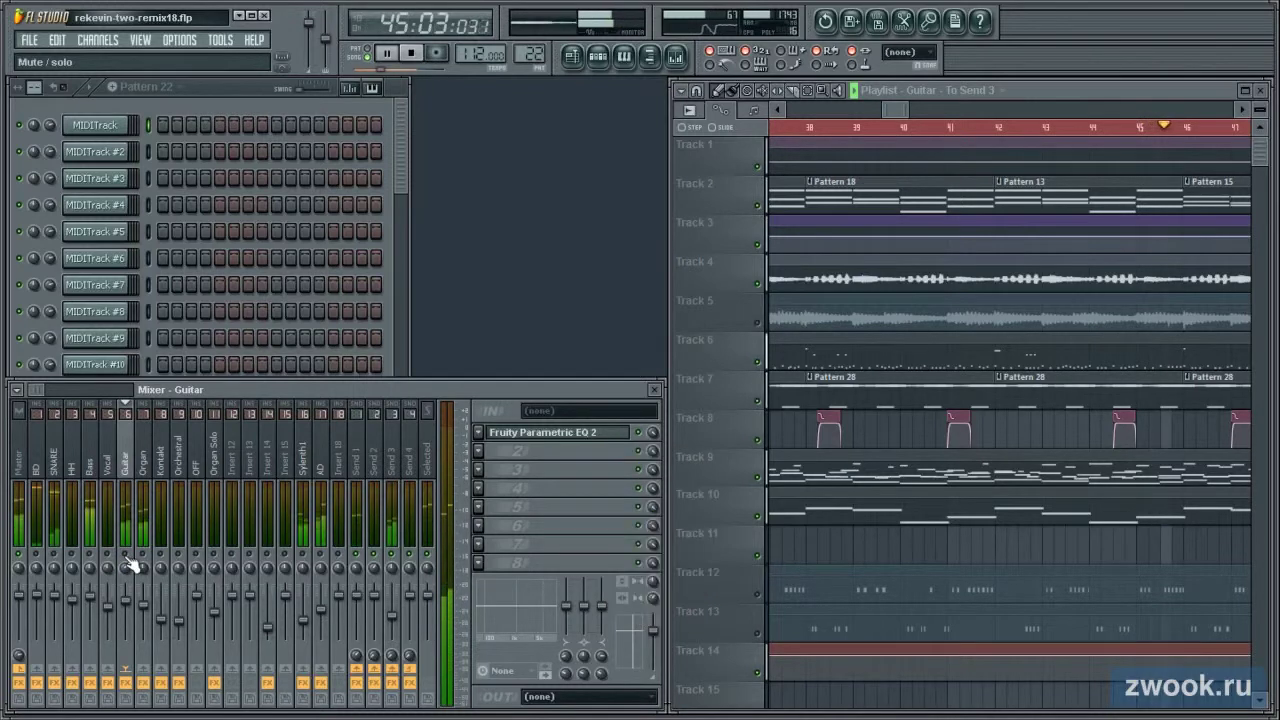
Step: Bring the whole section of send automation clips into view, play it from bar 34 to about bar 50 and stop
drag(890, 109, 907, 110)
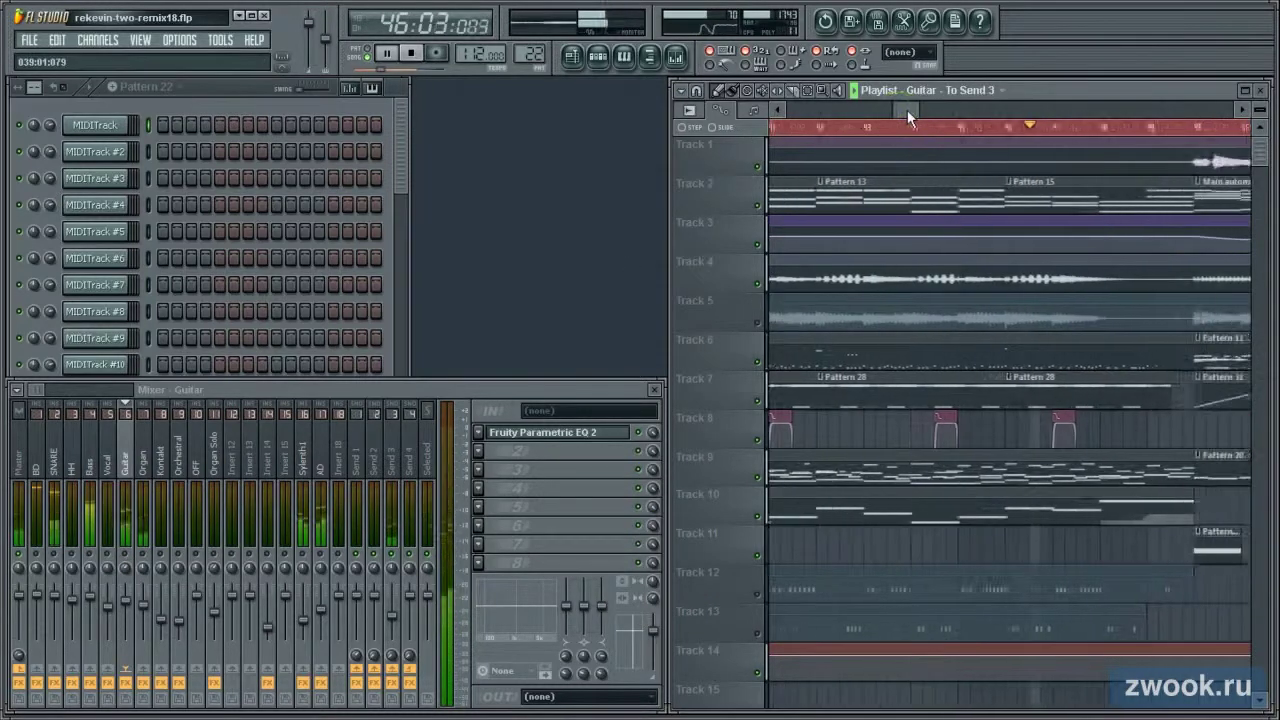
key(space)
scroll(946, 143, down, 4)
drag(916, 110, 898, 110)
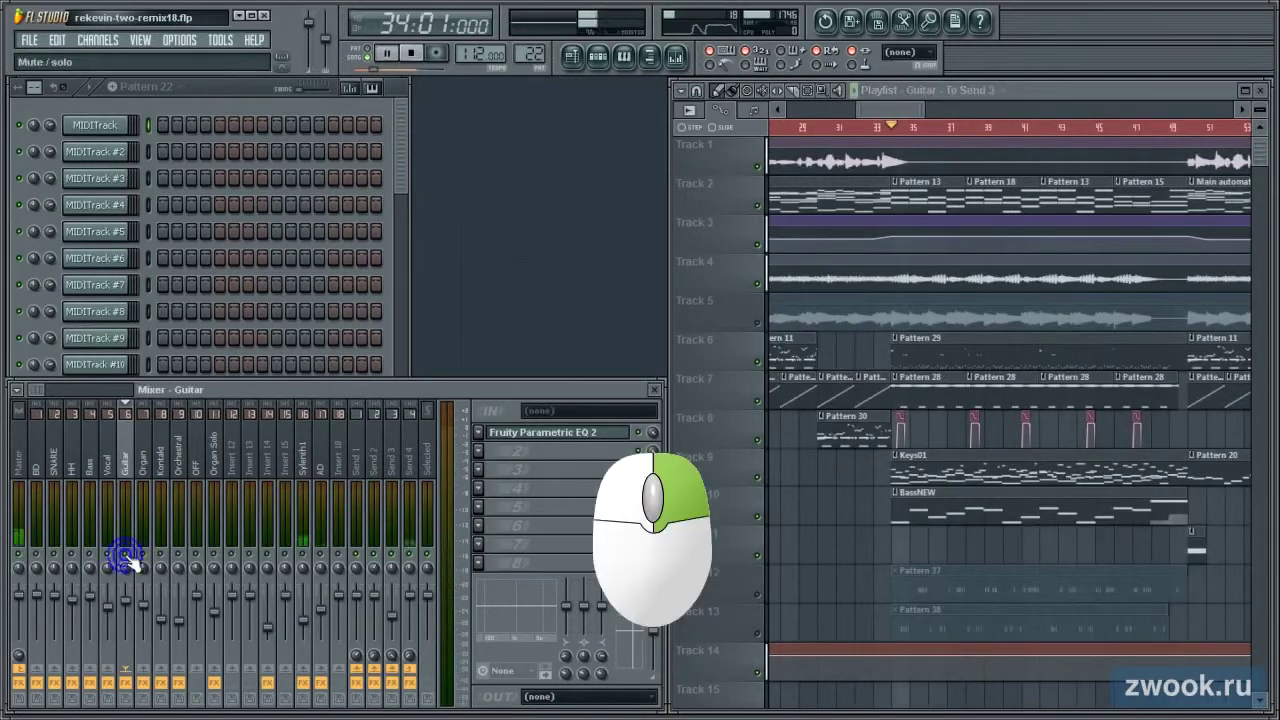
key(space)
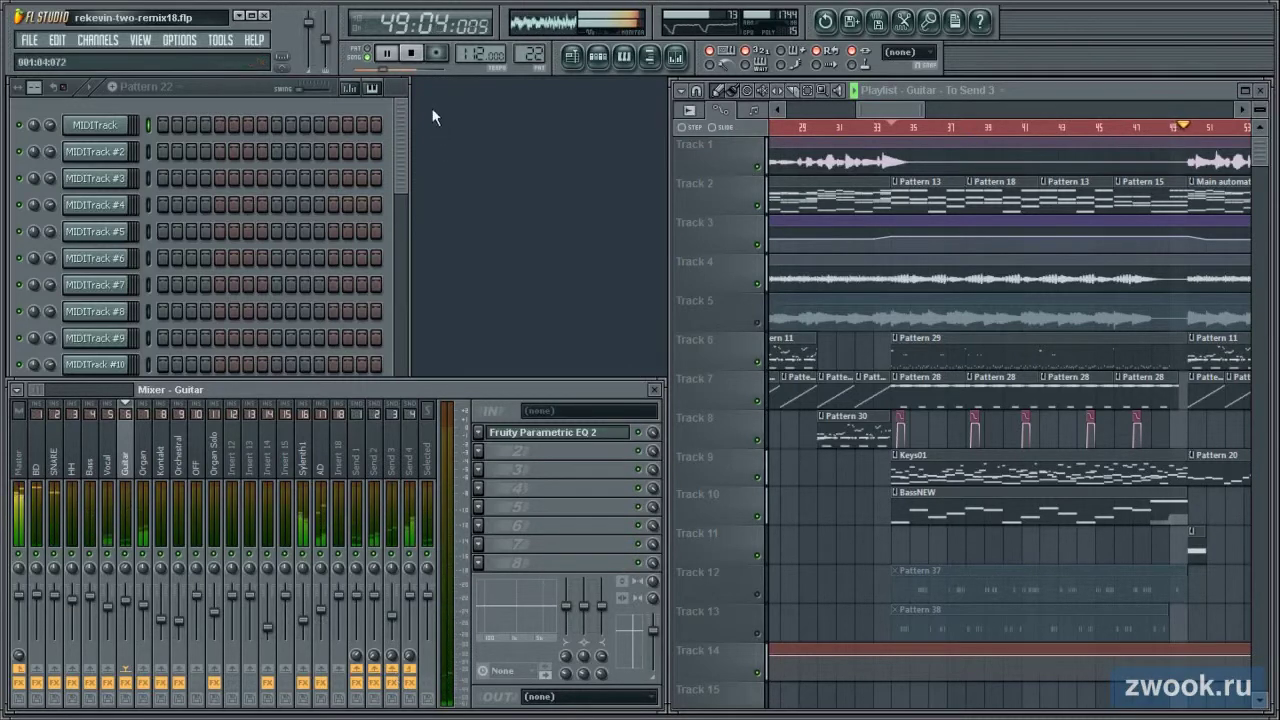
click(413, 53)
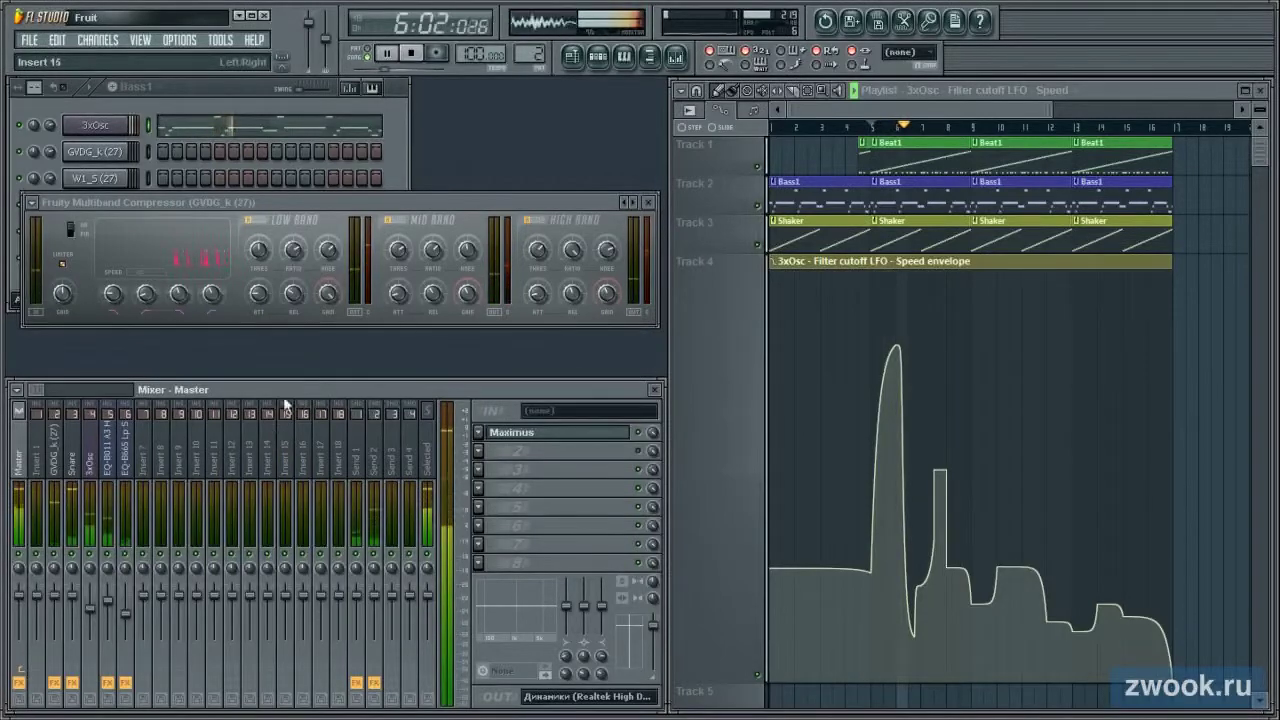
Step: Stop playback of the Fruit project and select bars 1 to 16 in the playlist as the range
click(413, 55)
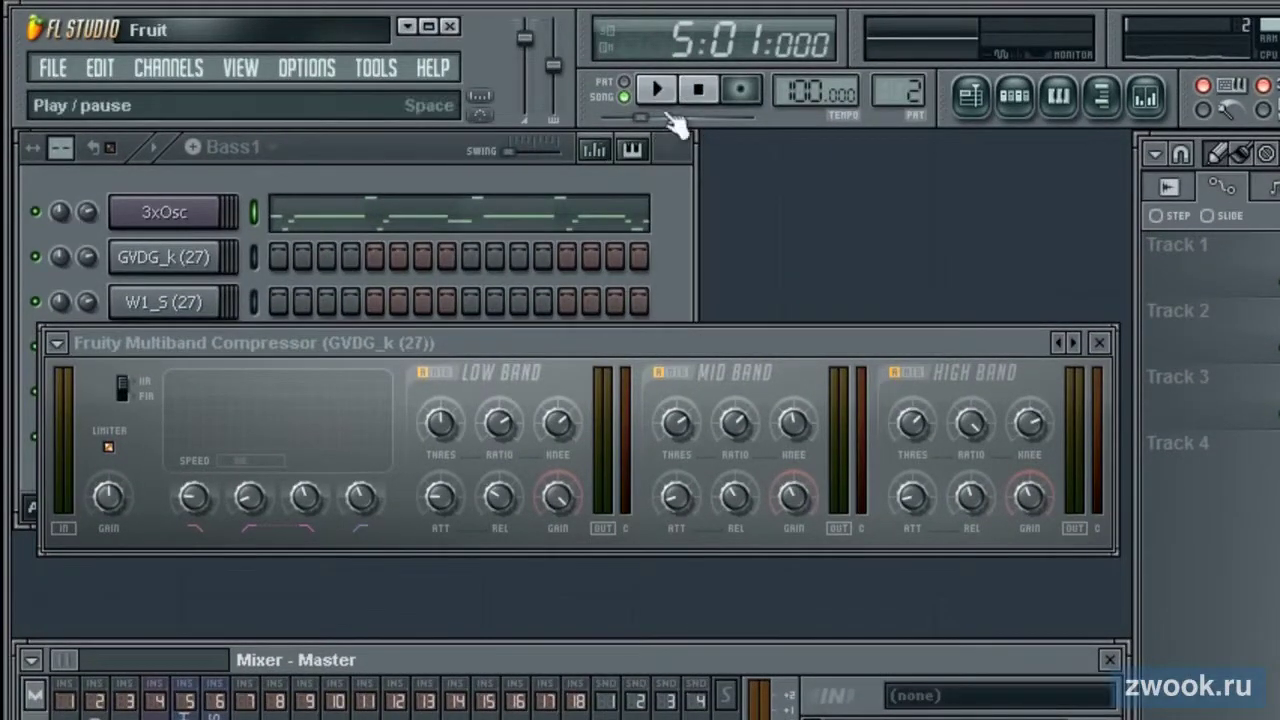
click(630, 105)
click(628, 103)
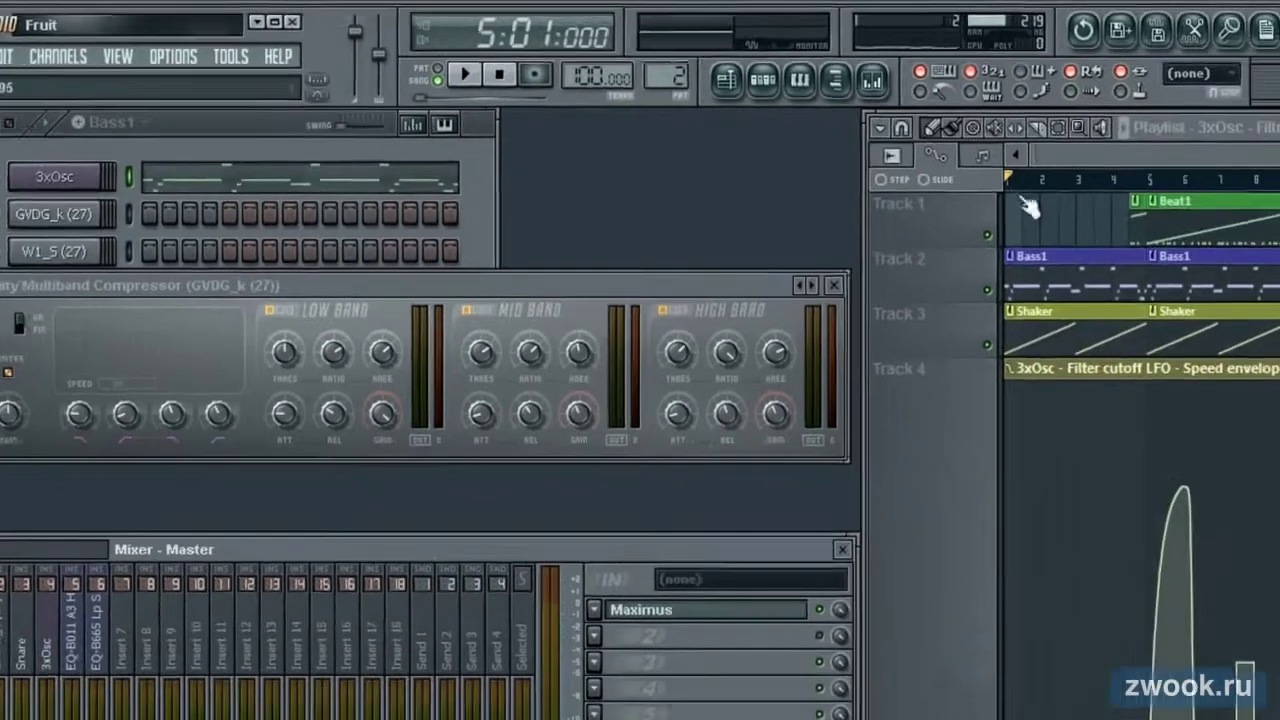
click(828, 161)
drag(828, 161, 1276, 163)
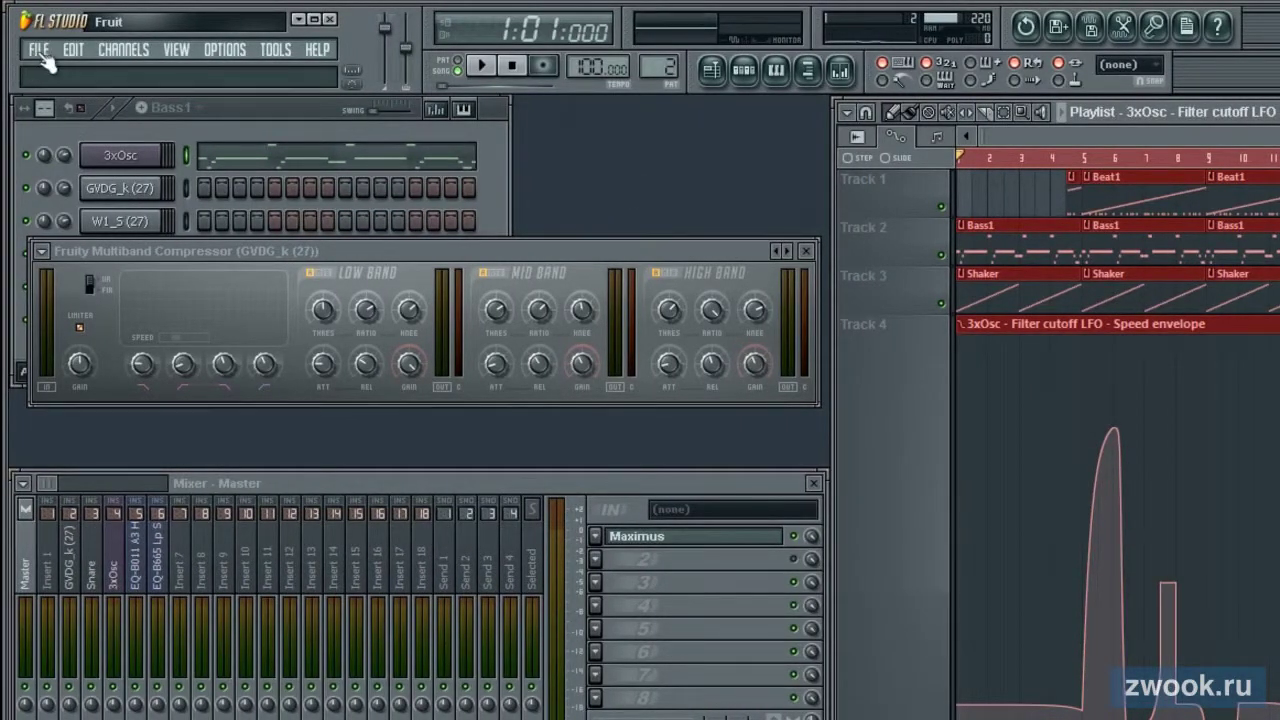
Step: Export the selected range as an MP3 file named fruit.mp3 in the Projects folder
click(38, 50)
mouse_move(107, 240)
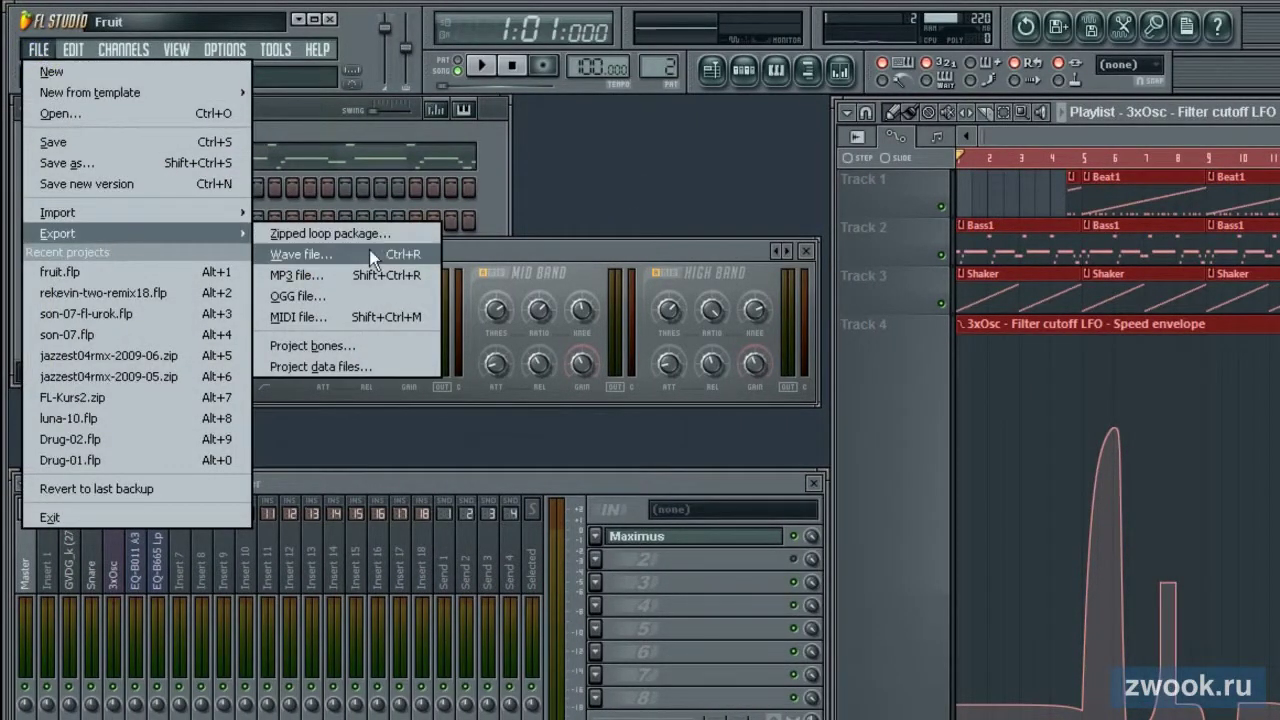
click(370, 276)
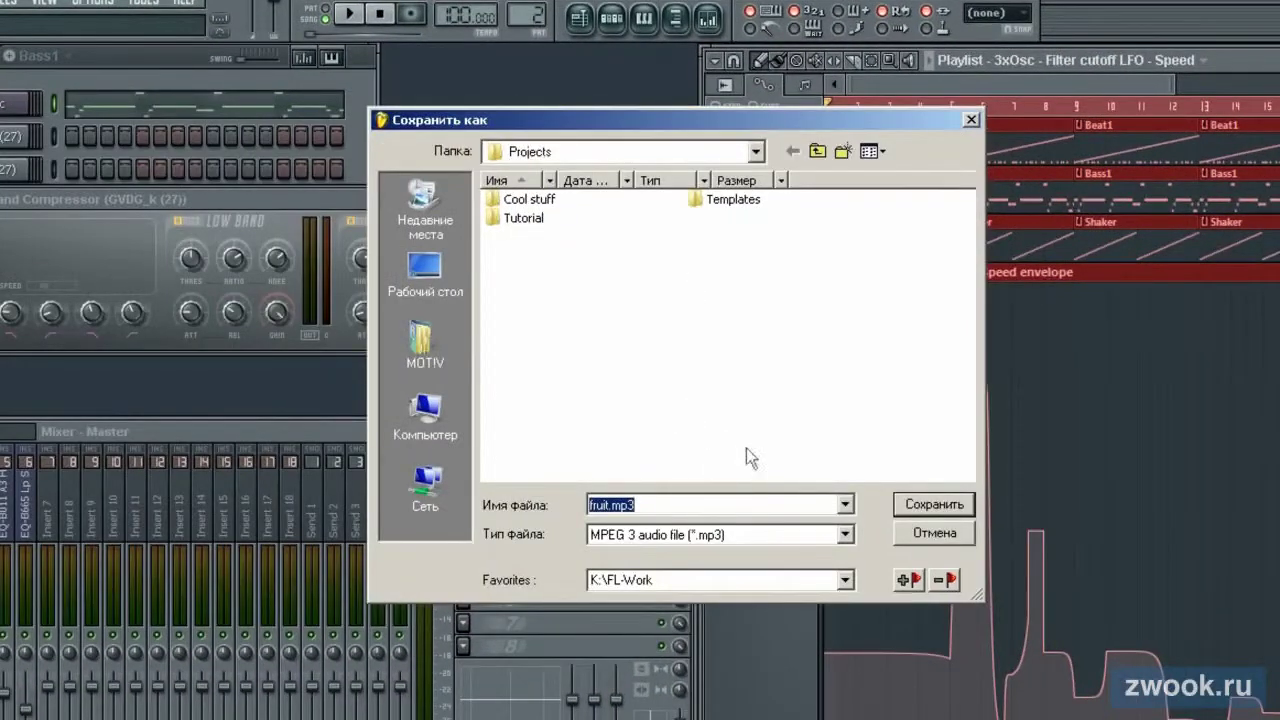
click(928, 502)
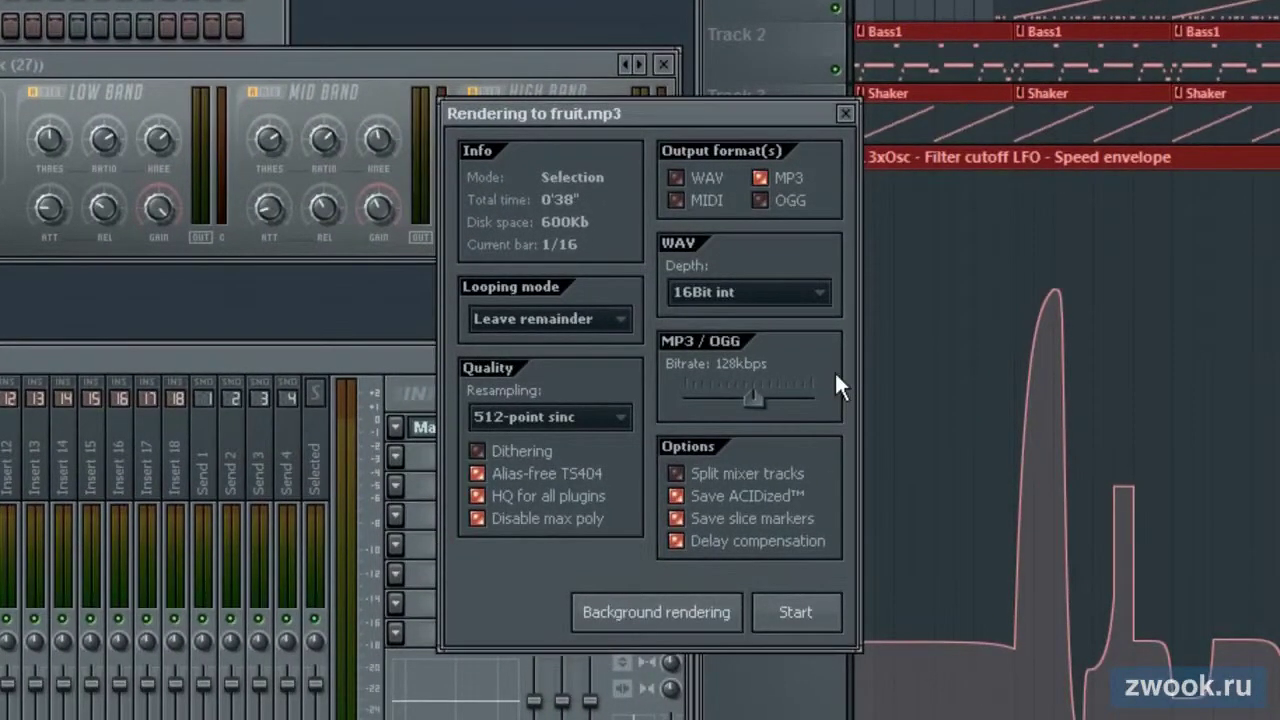
Step: Set the MP3 bitrate to 192 kbps and the looping mode to Leave remainder
drag(755, 397, 770, 397)
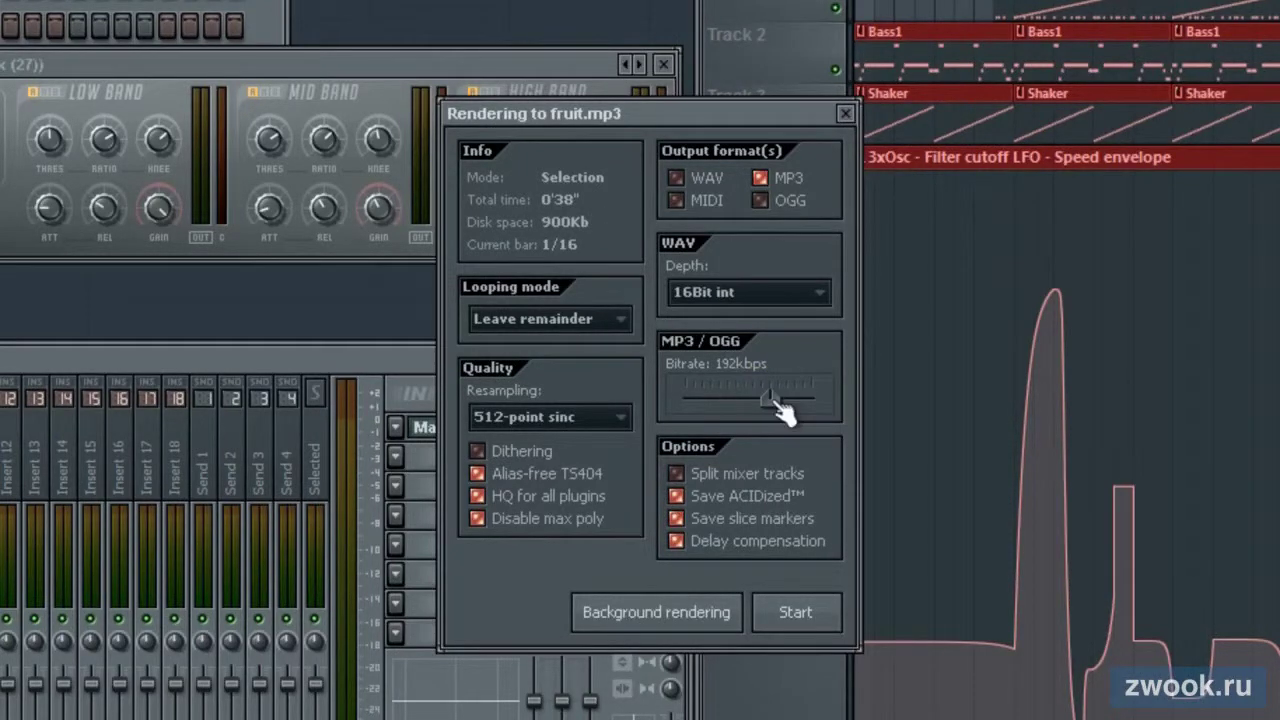
click(547, 312)
click(535, 378)
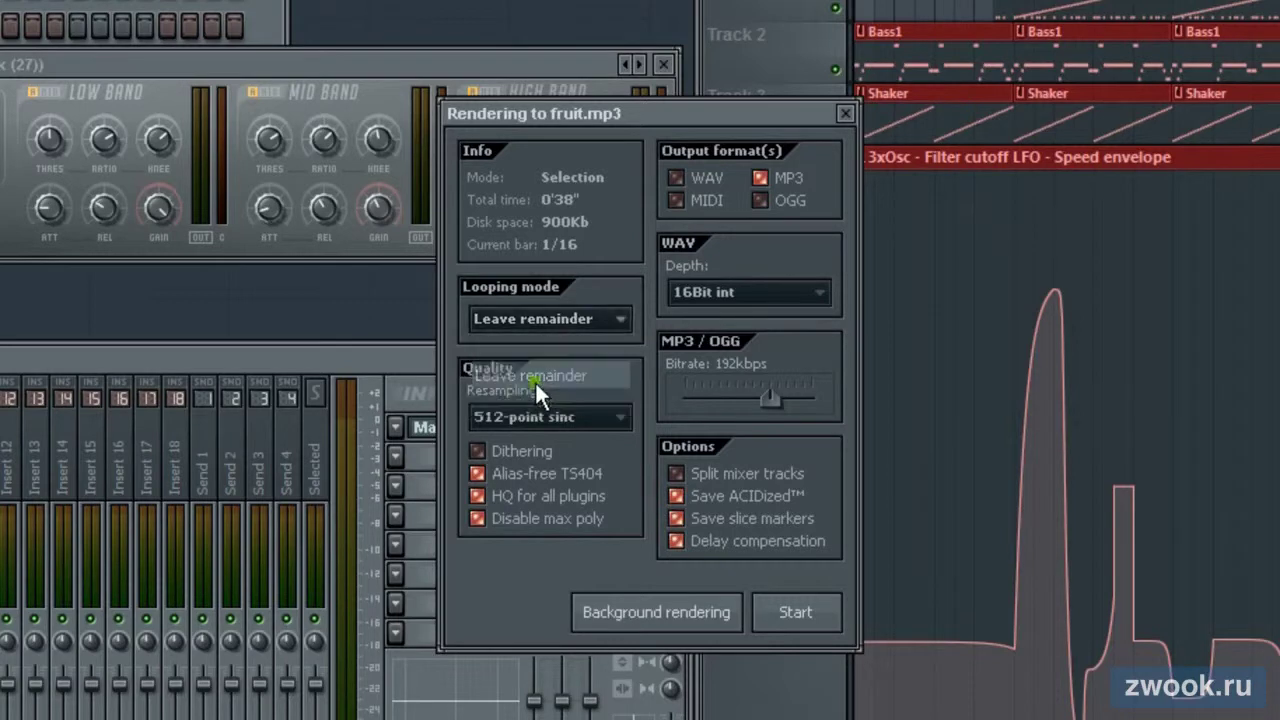
drag(770, 397, 770, 397)
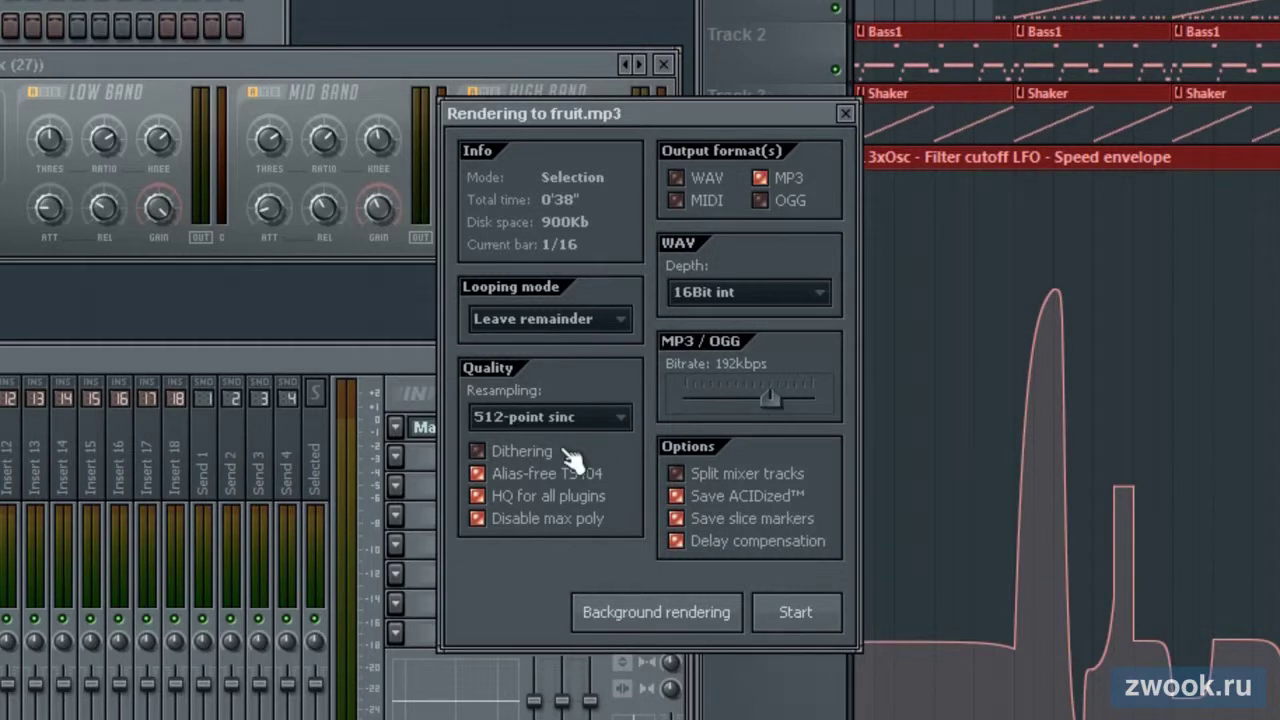
Step: Set the resampling quality to 64-point sinc and start rendering the MP3
click(594, 416)
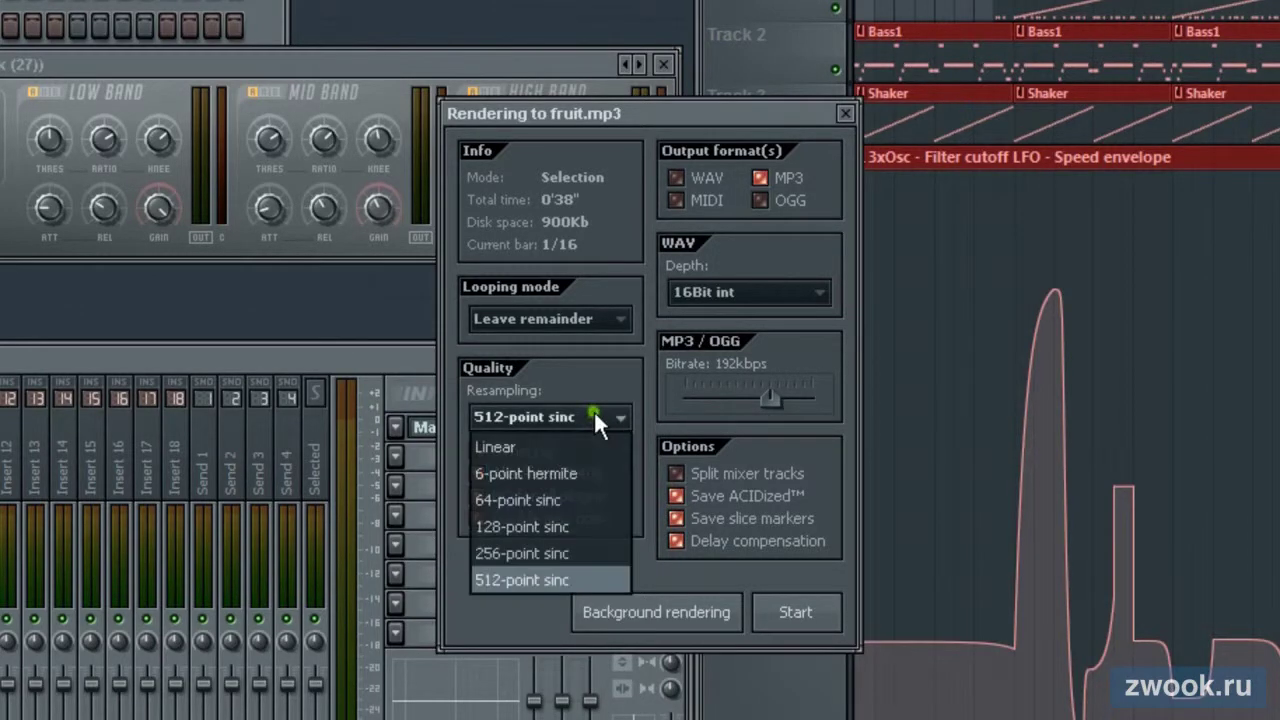
click(568, 499)
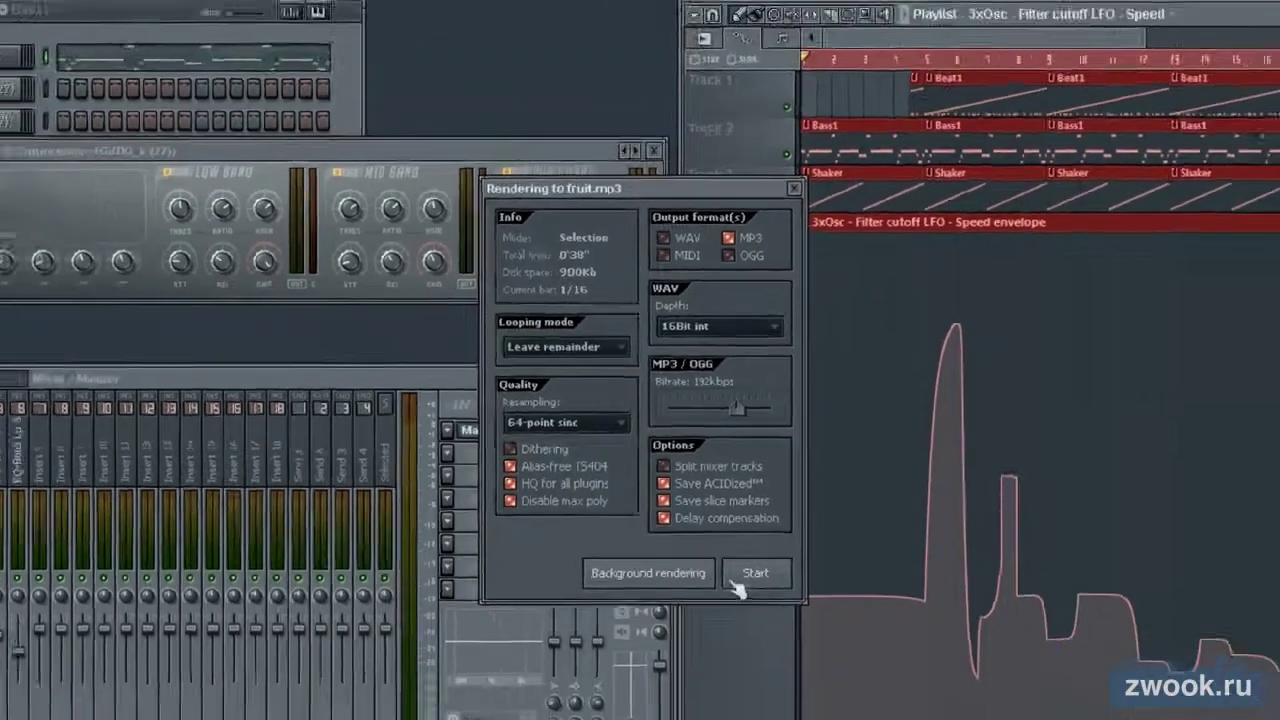
click(796, 612)
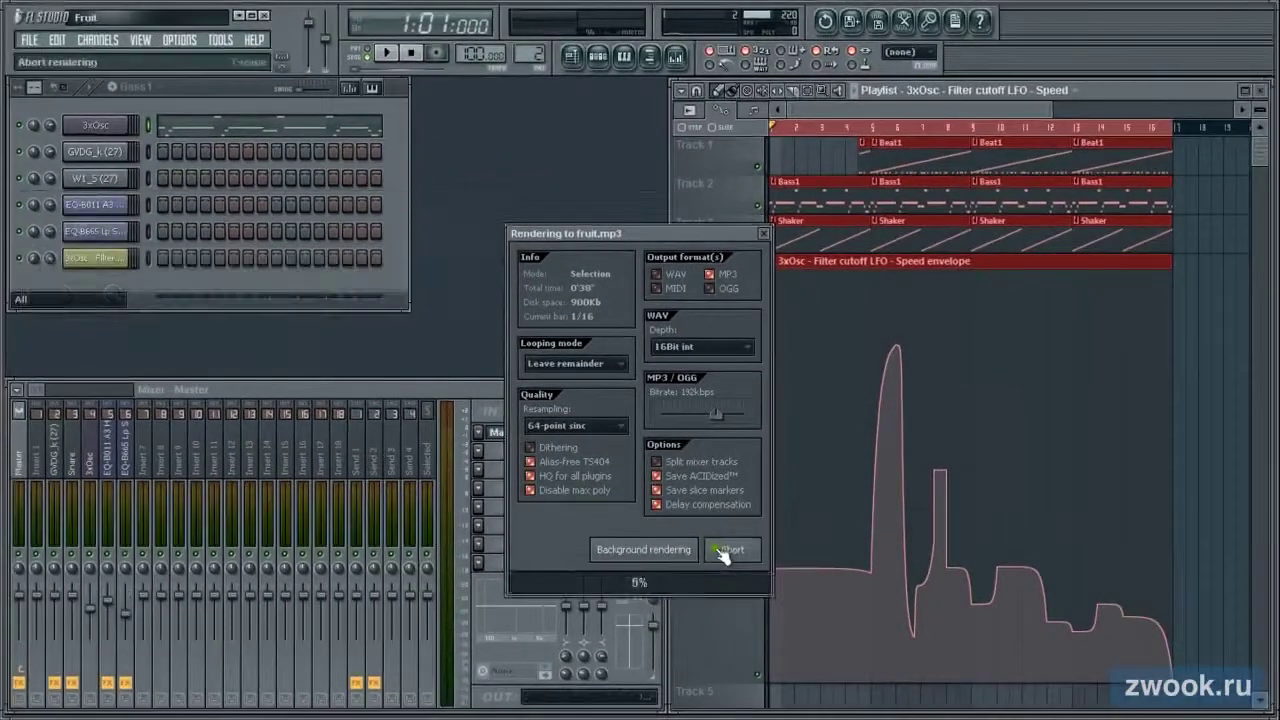